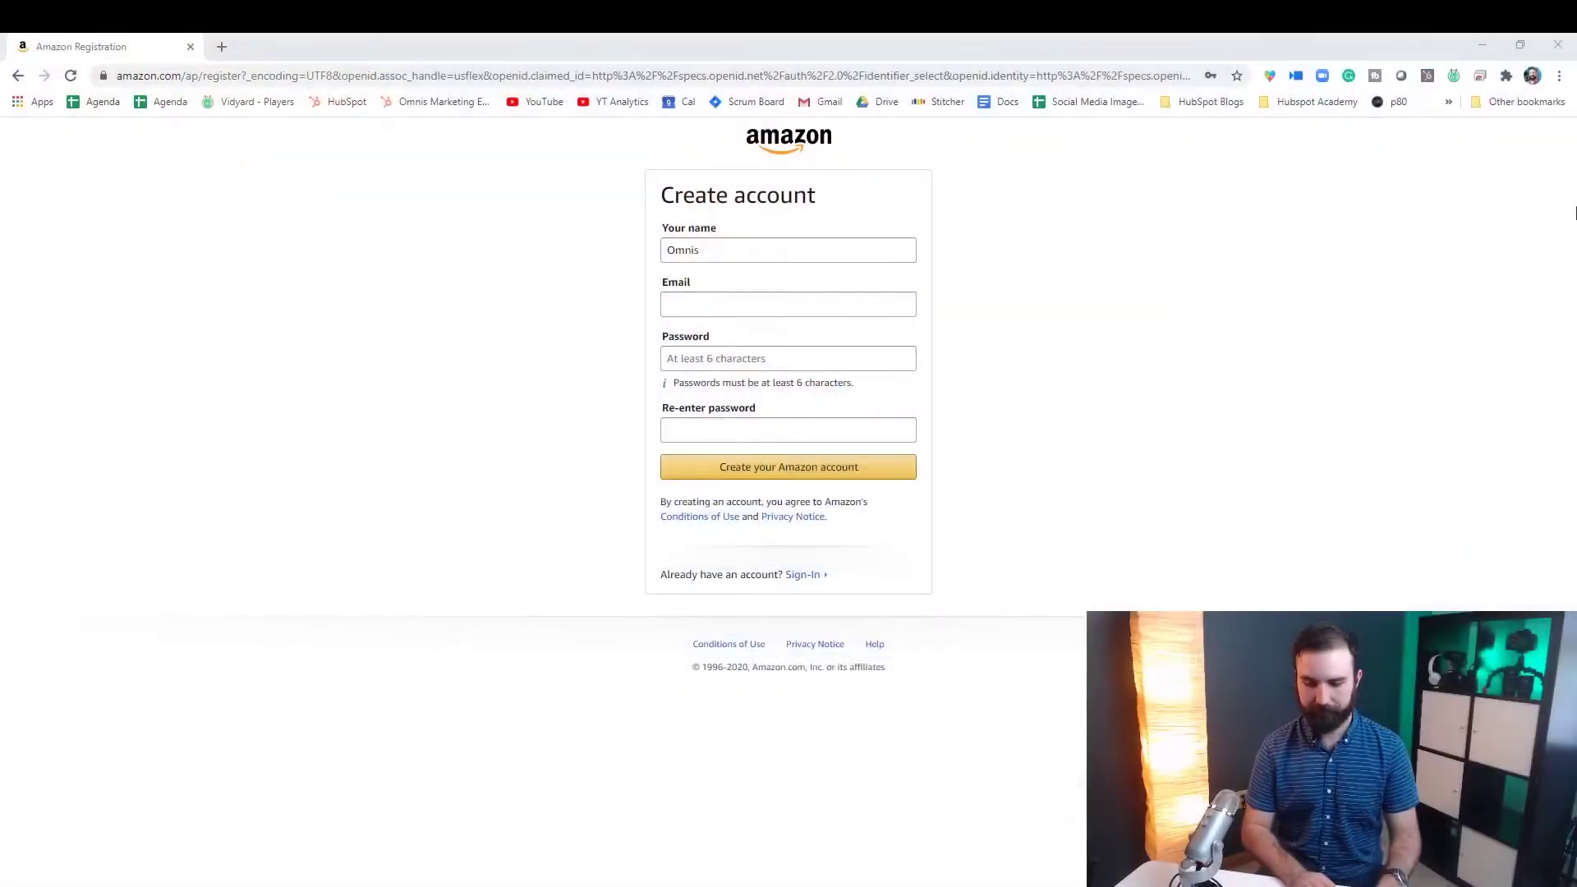
- Complete the name as 'Omnis Technologies' and fill in the saved email address
{"action": "left_click", "coordinate": [1175, 243]}
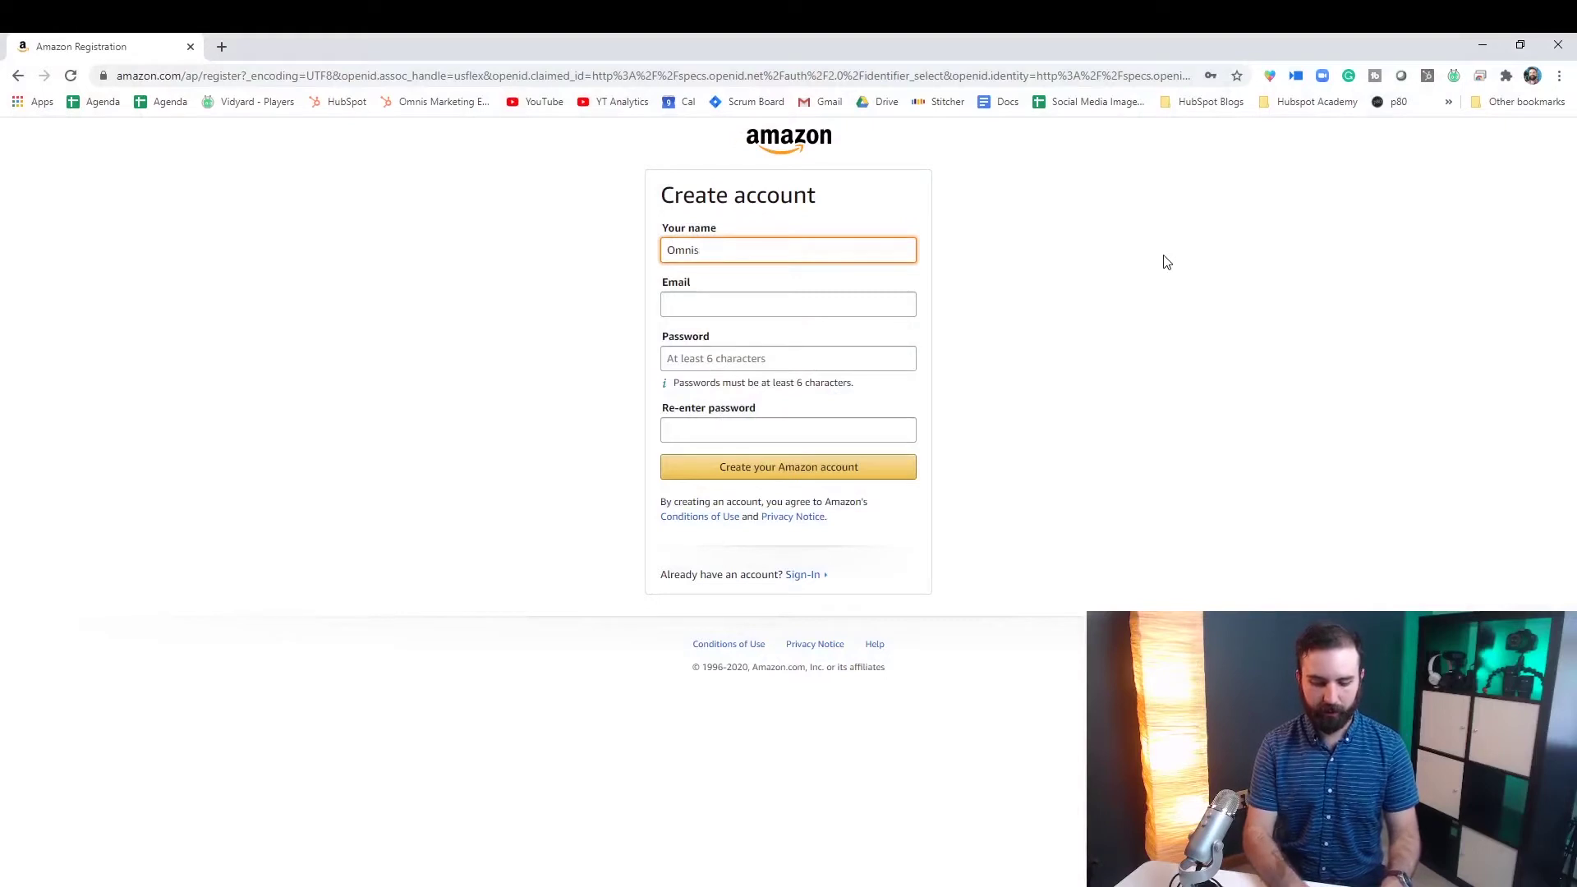
{"action": "type", "text": "Technolo"}
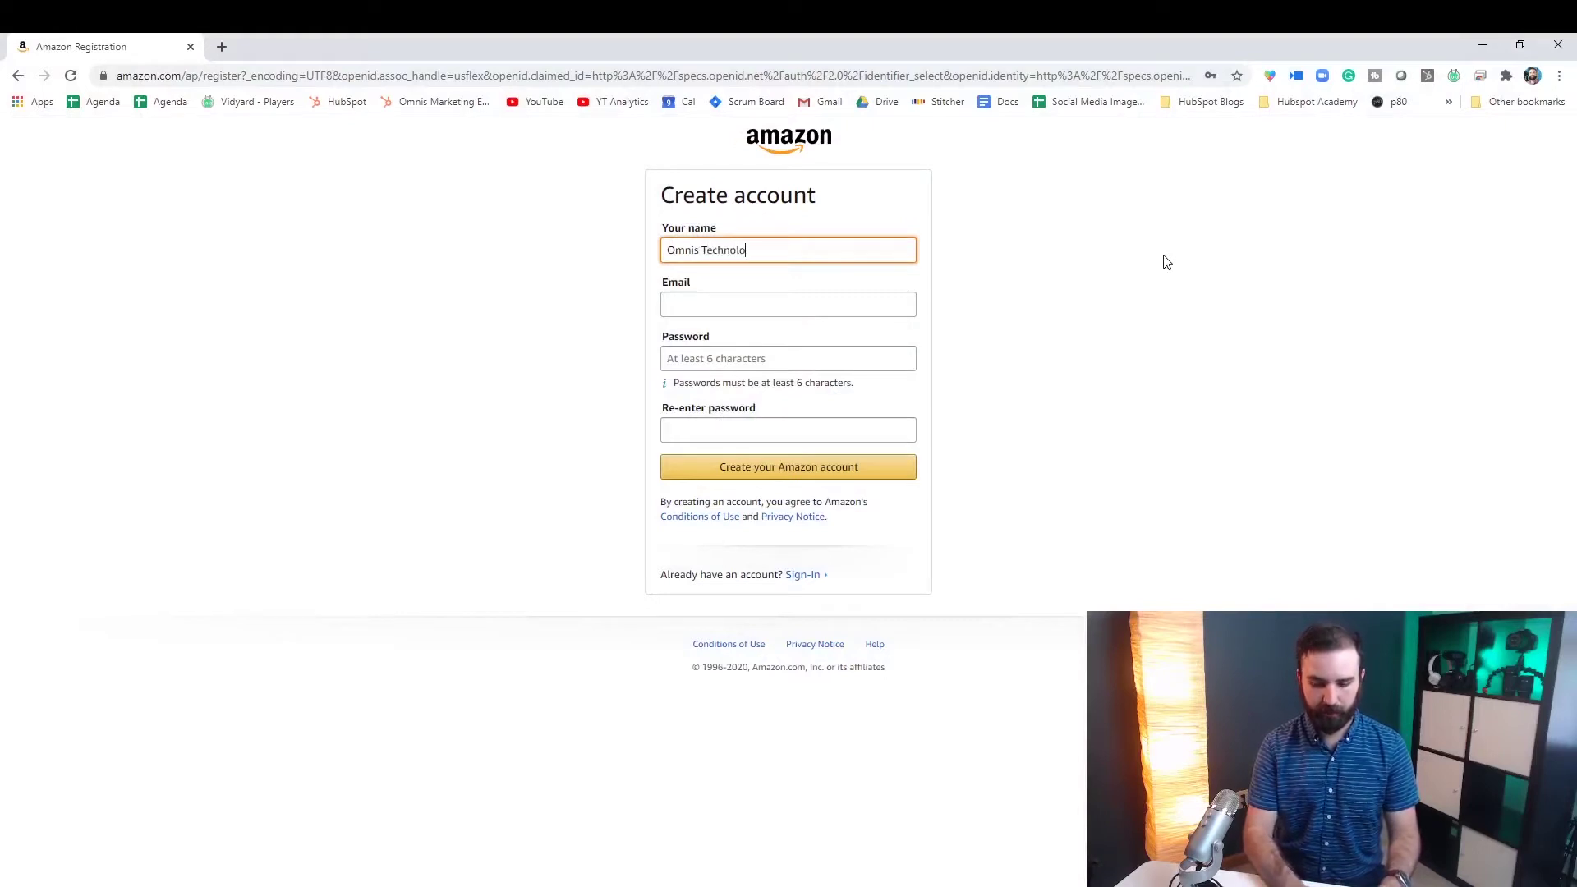
{"action": "type", "text": "gies"}
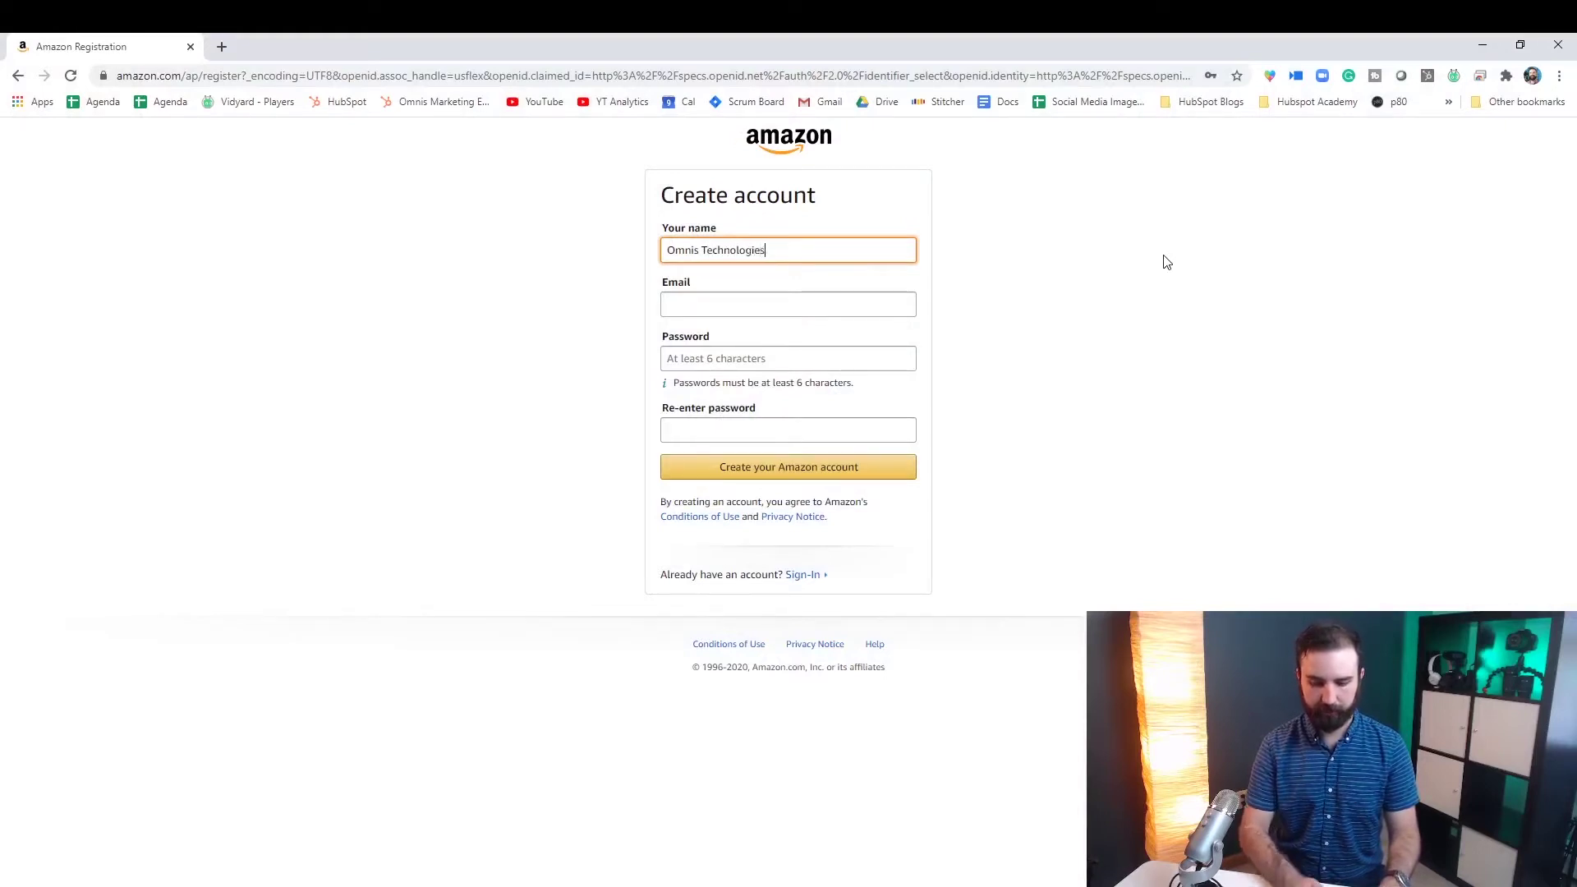
{"action": "left_click", "coordinate": [818, 300]}
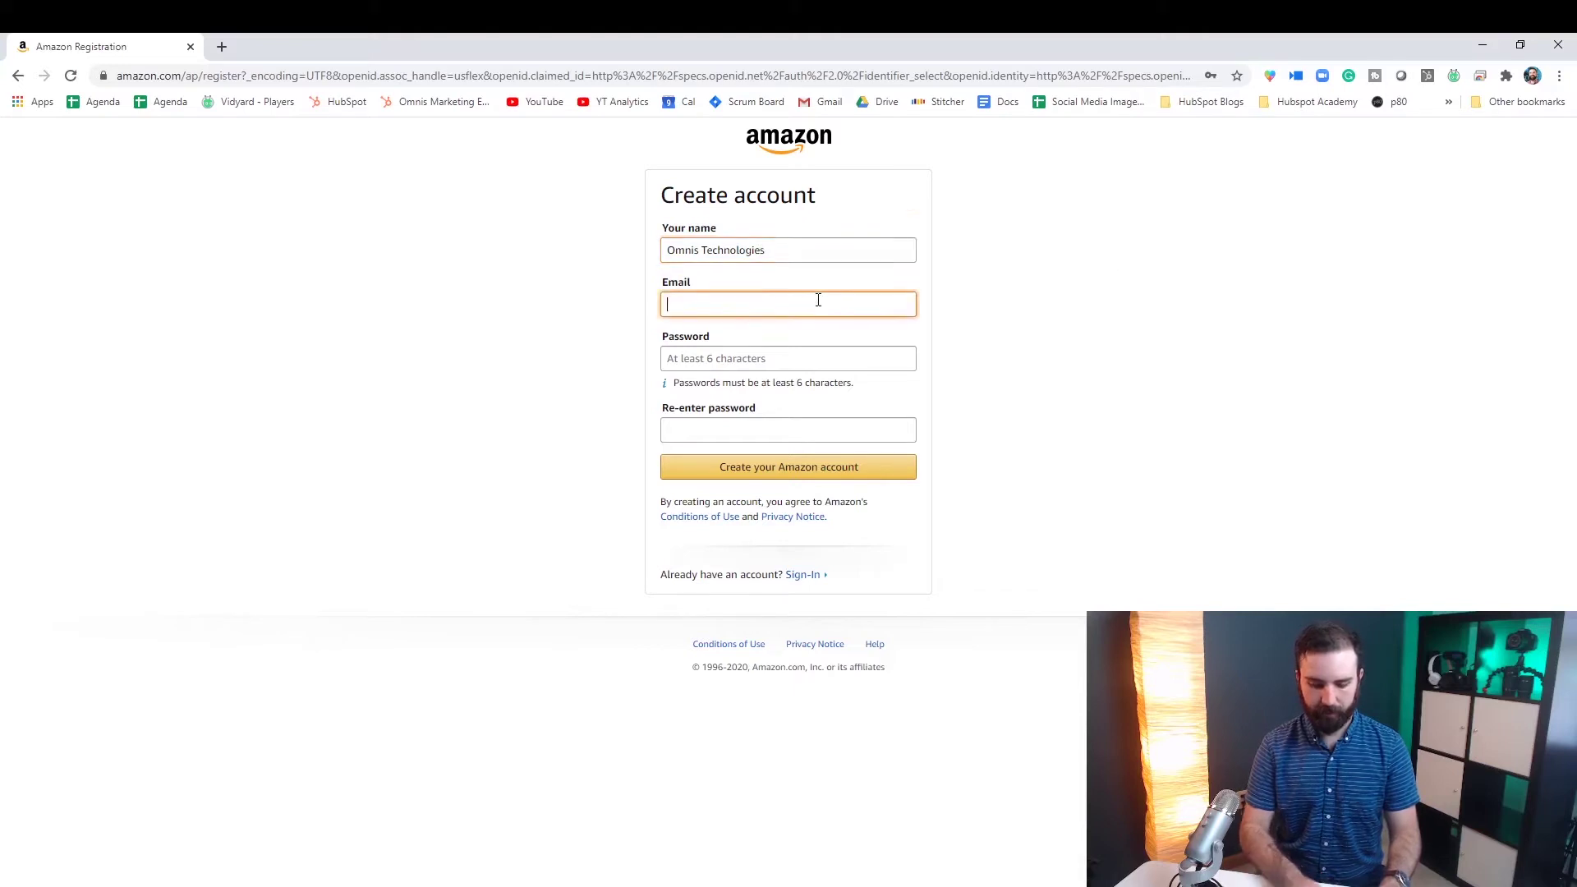
{"action": "type", "text": "ryand"}
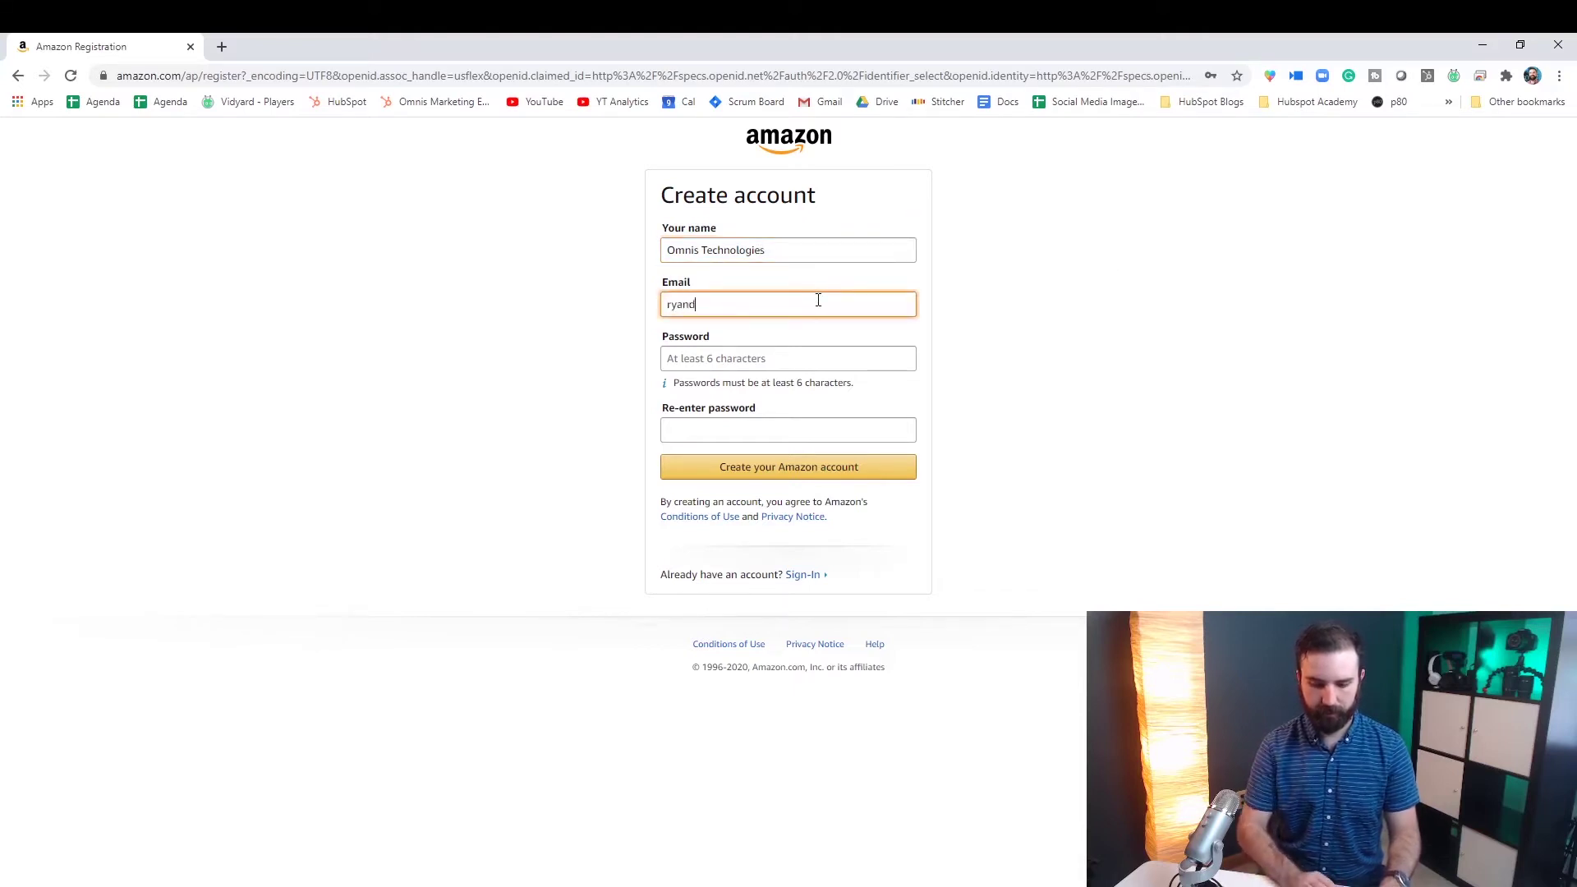
{"action": "left_click", "coordinate": [805, 331]}
- Enter the account password and re-enter it to confirm
{"action": "left_click", "coordinate": [813, 361]}
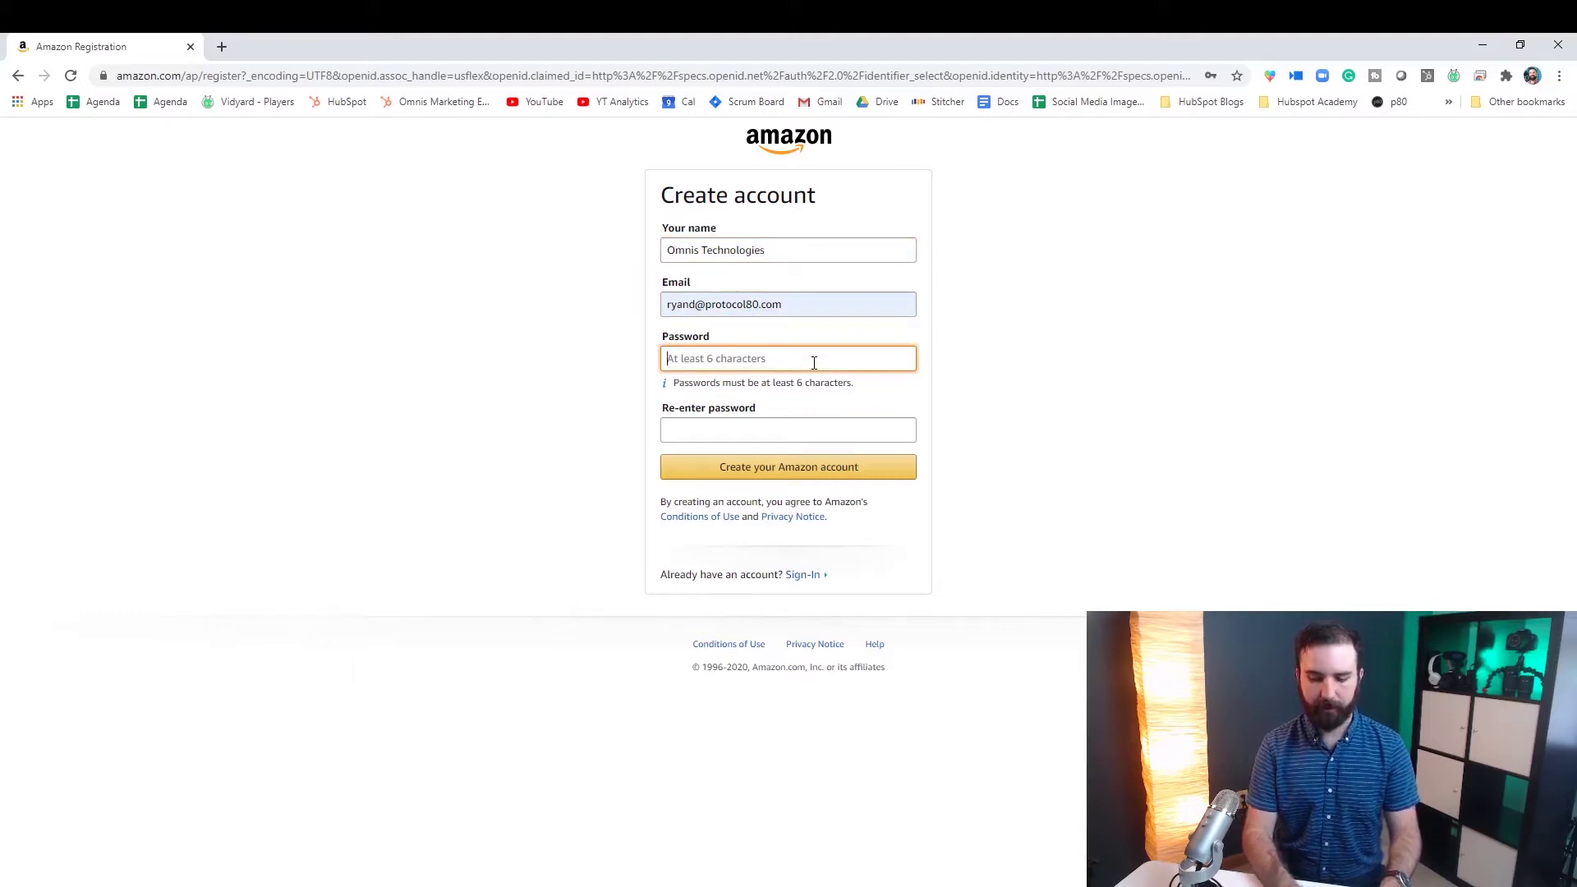
{"action": "type", "text": "••"}
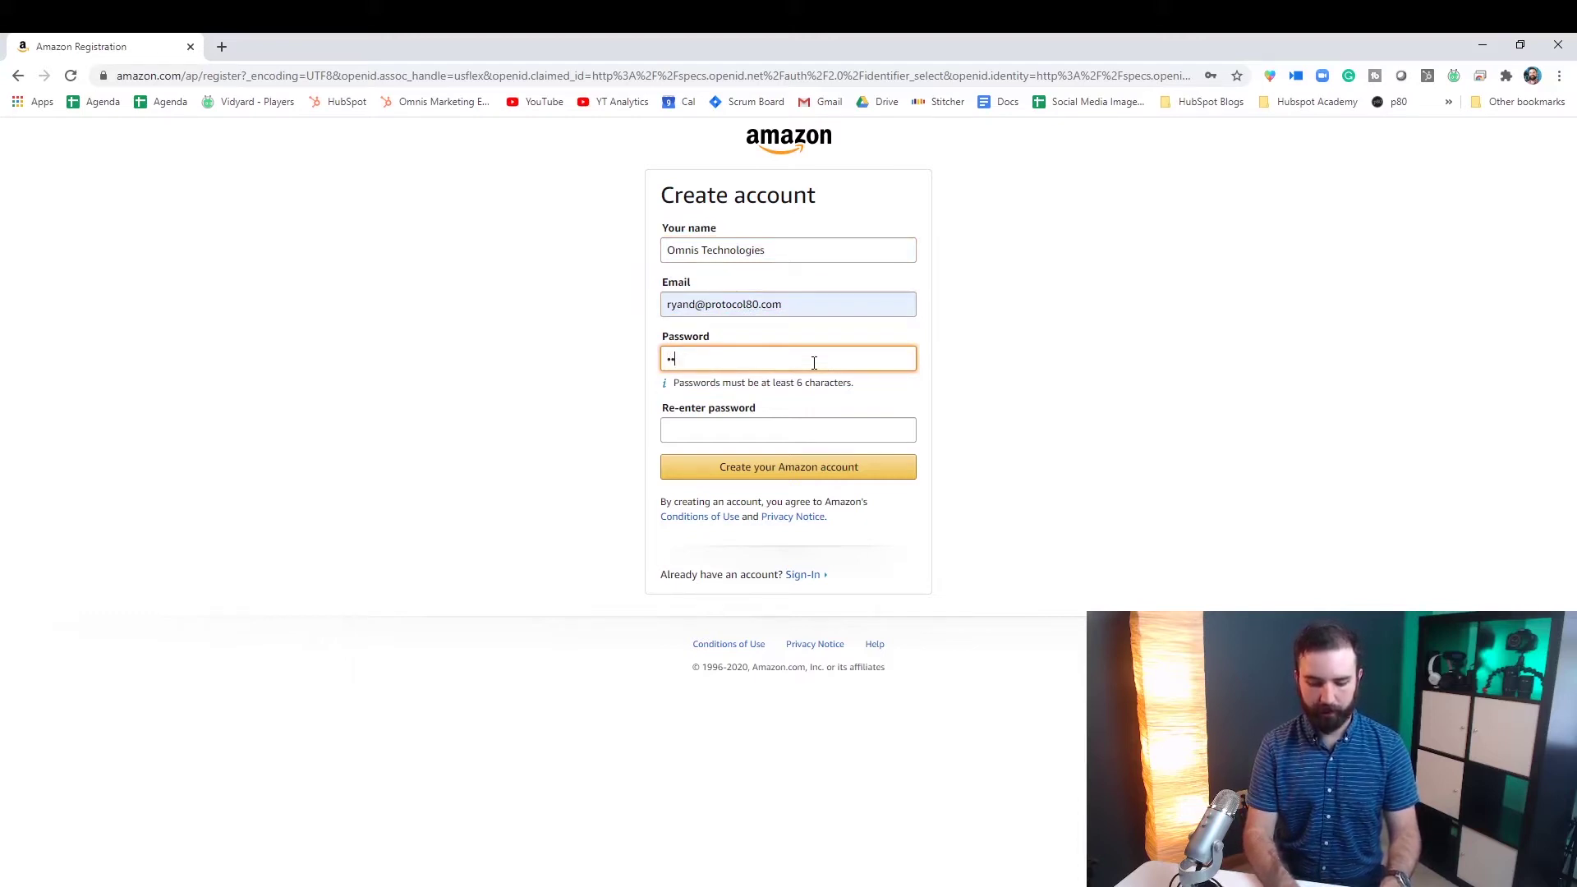
{"action": "type", "text": "••"}
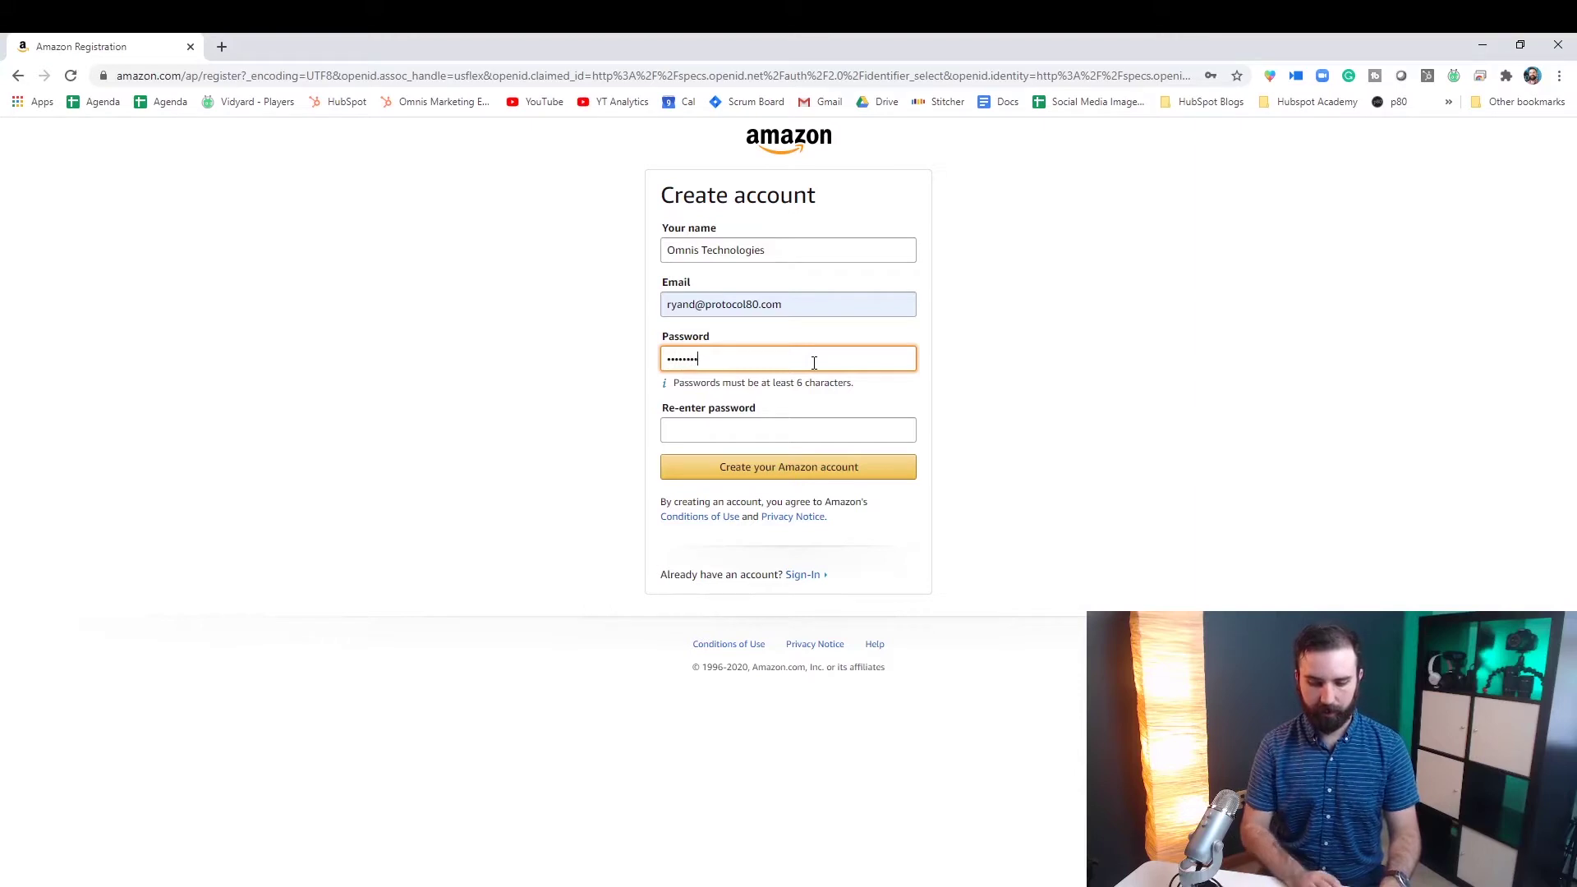
{"action": "left_click", "coordinate": [970, 391]}
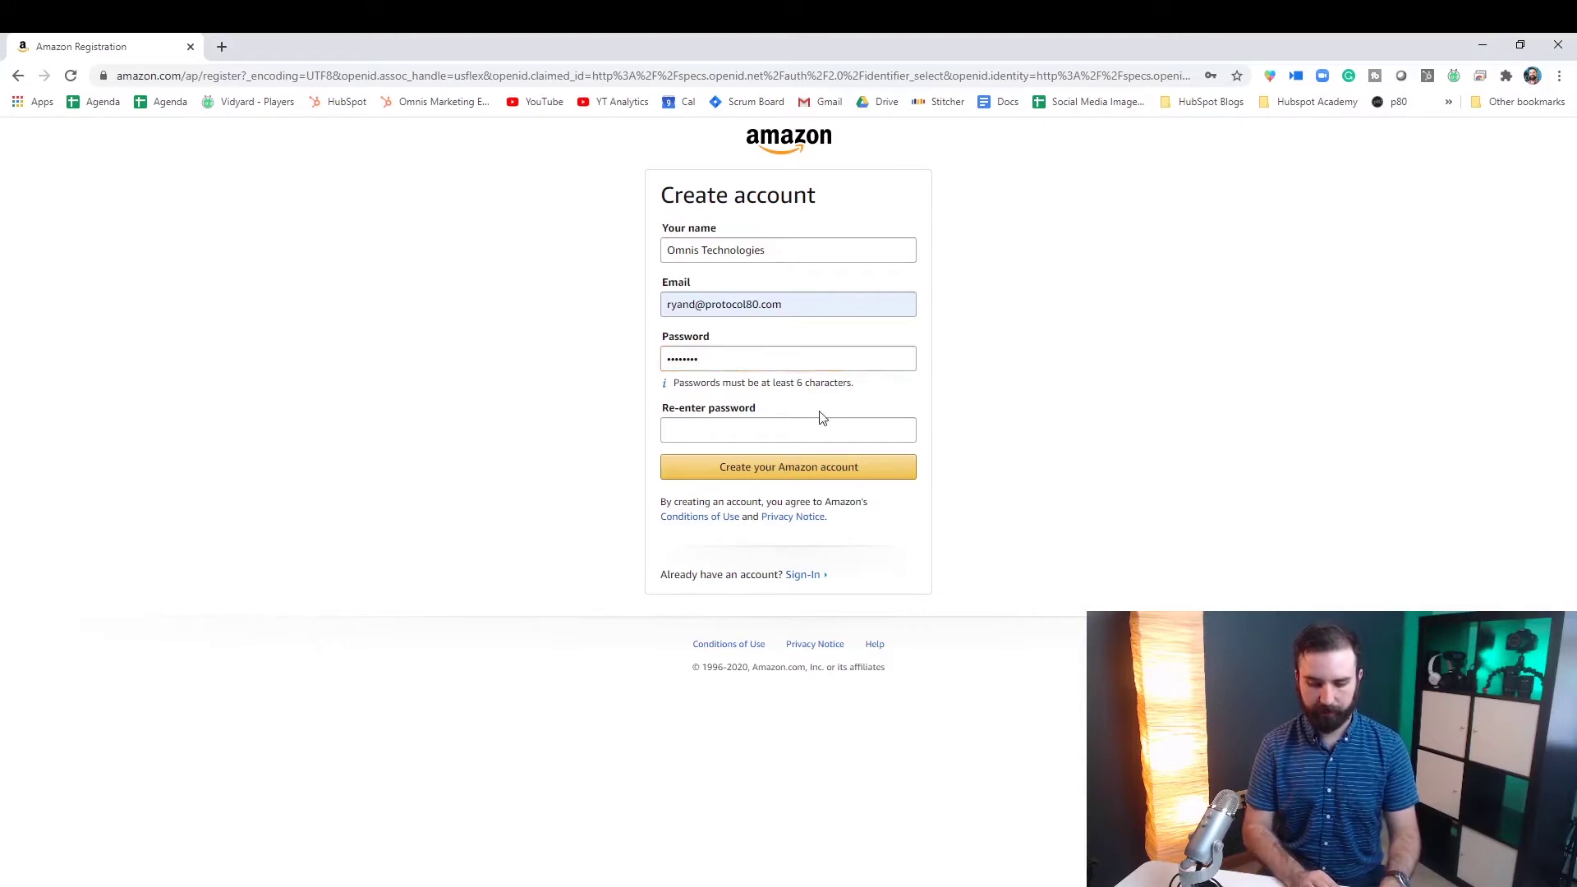
{"action": "left_click", "coordinate": [761, 433]}
{"action": "type", "text": "•••"}
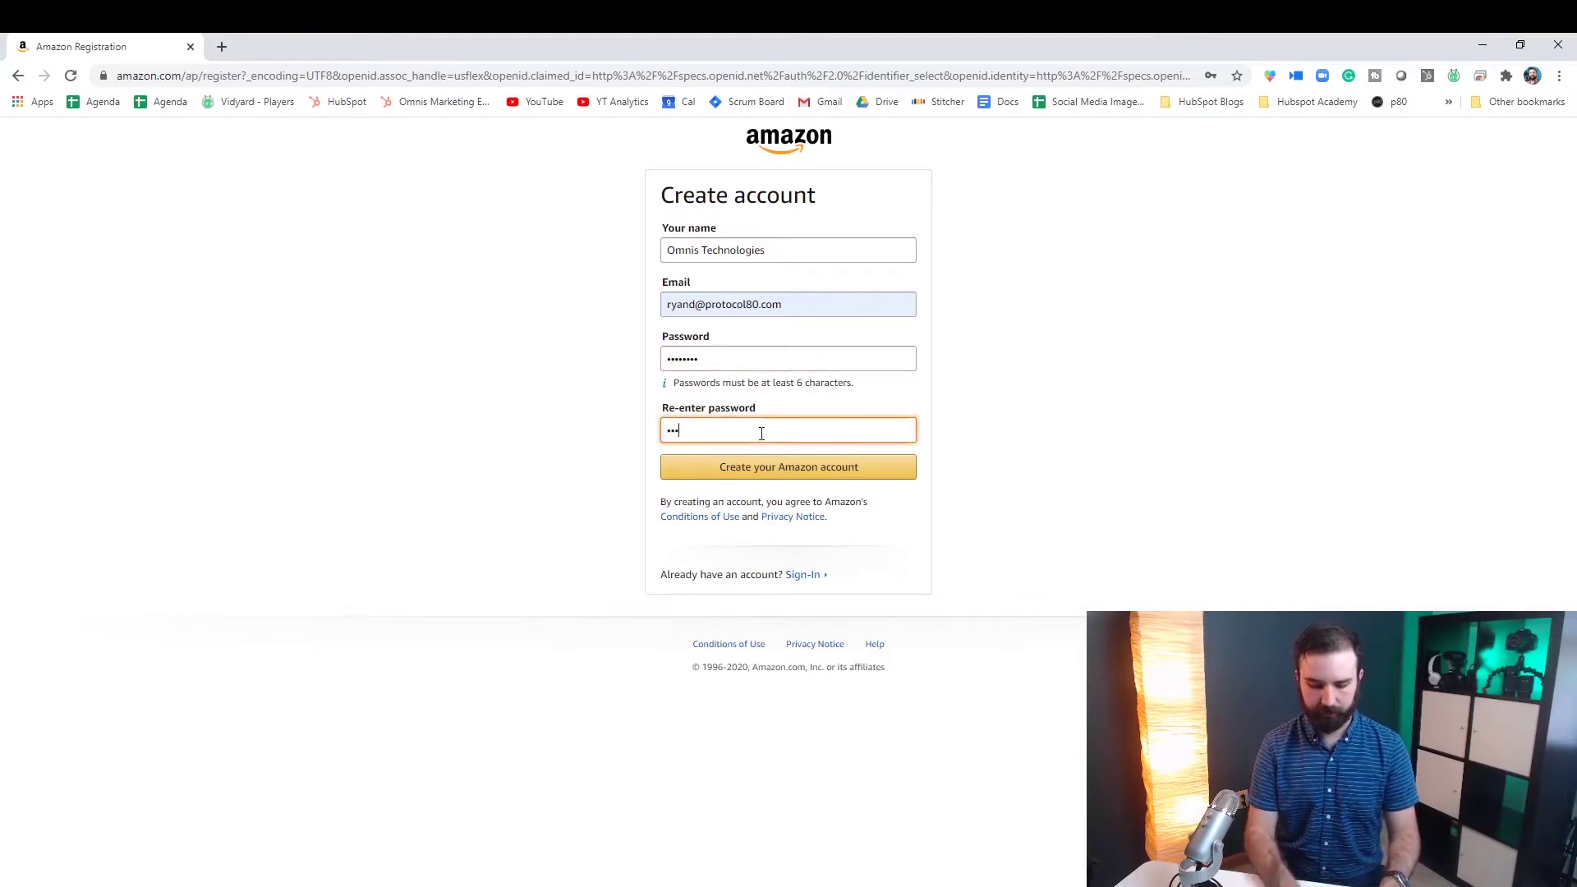
{"action": "type", "text": "••••"}
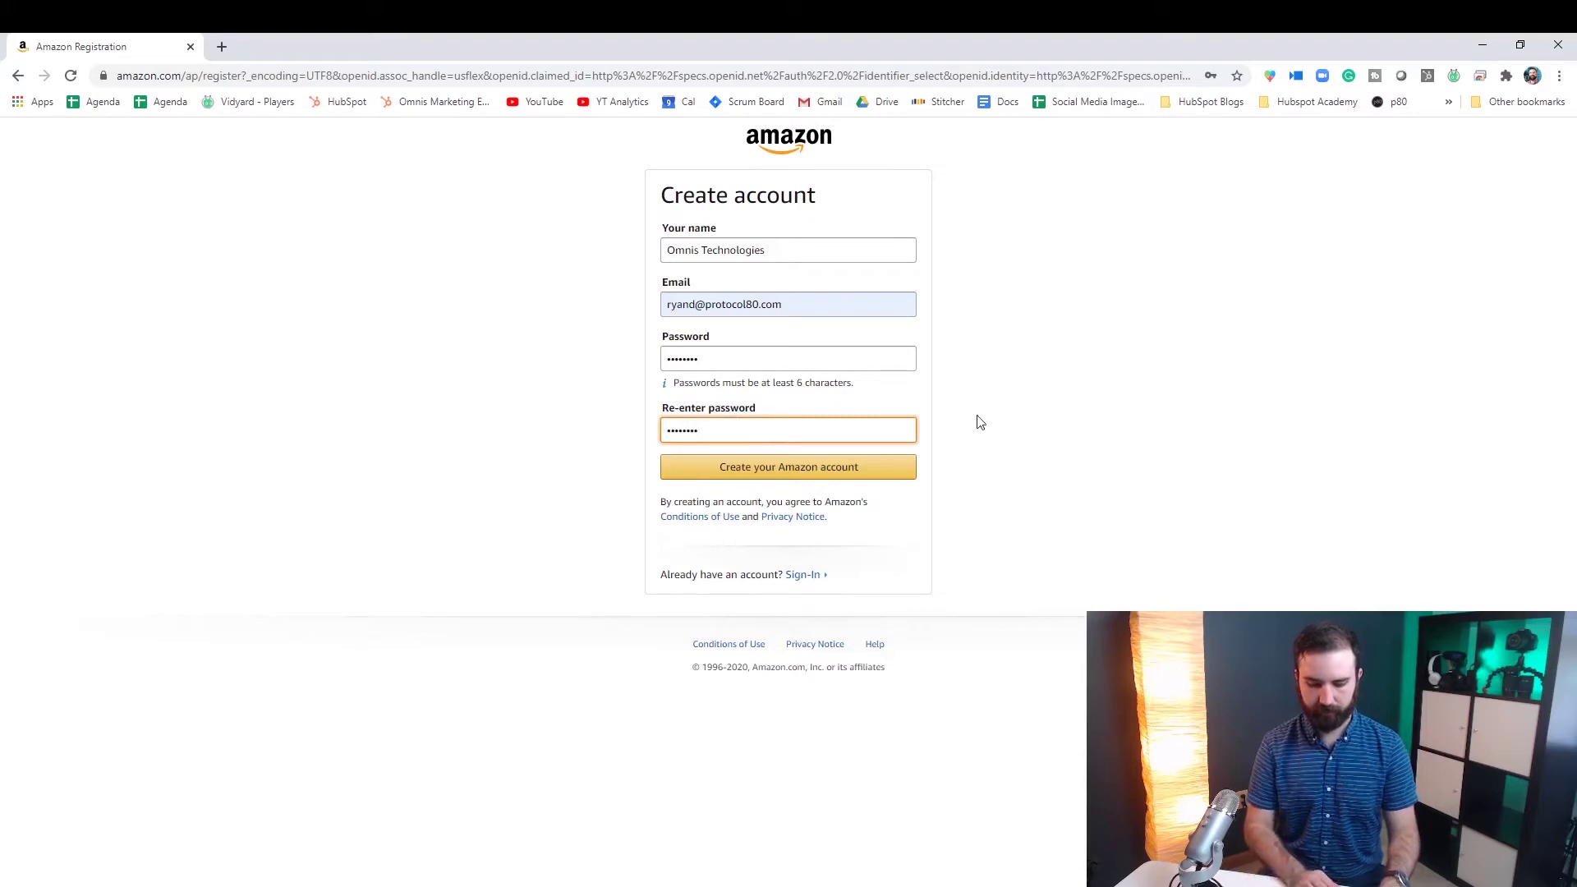
{"action": "left_click", "coordinate": [1018, 427]}
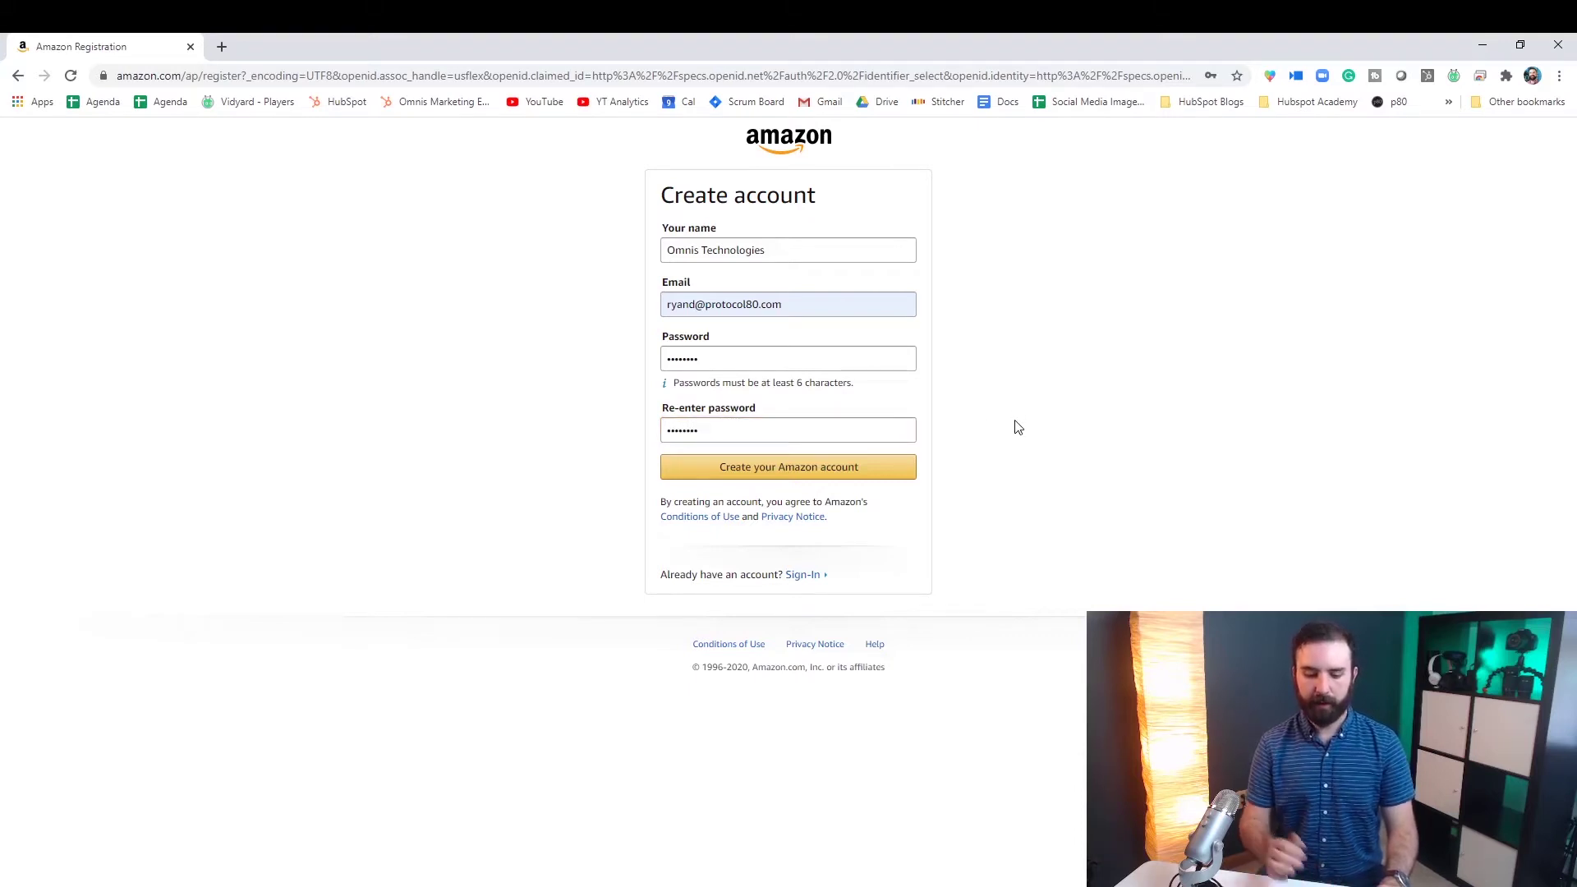
- Submit the new account form and dismiss Chrome's breached-password warning
{"action": "left_click", "coordinate": [877, 472]}
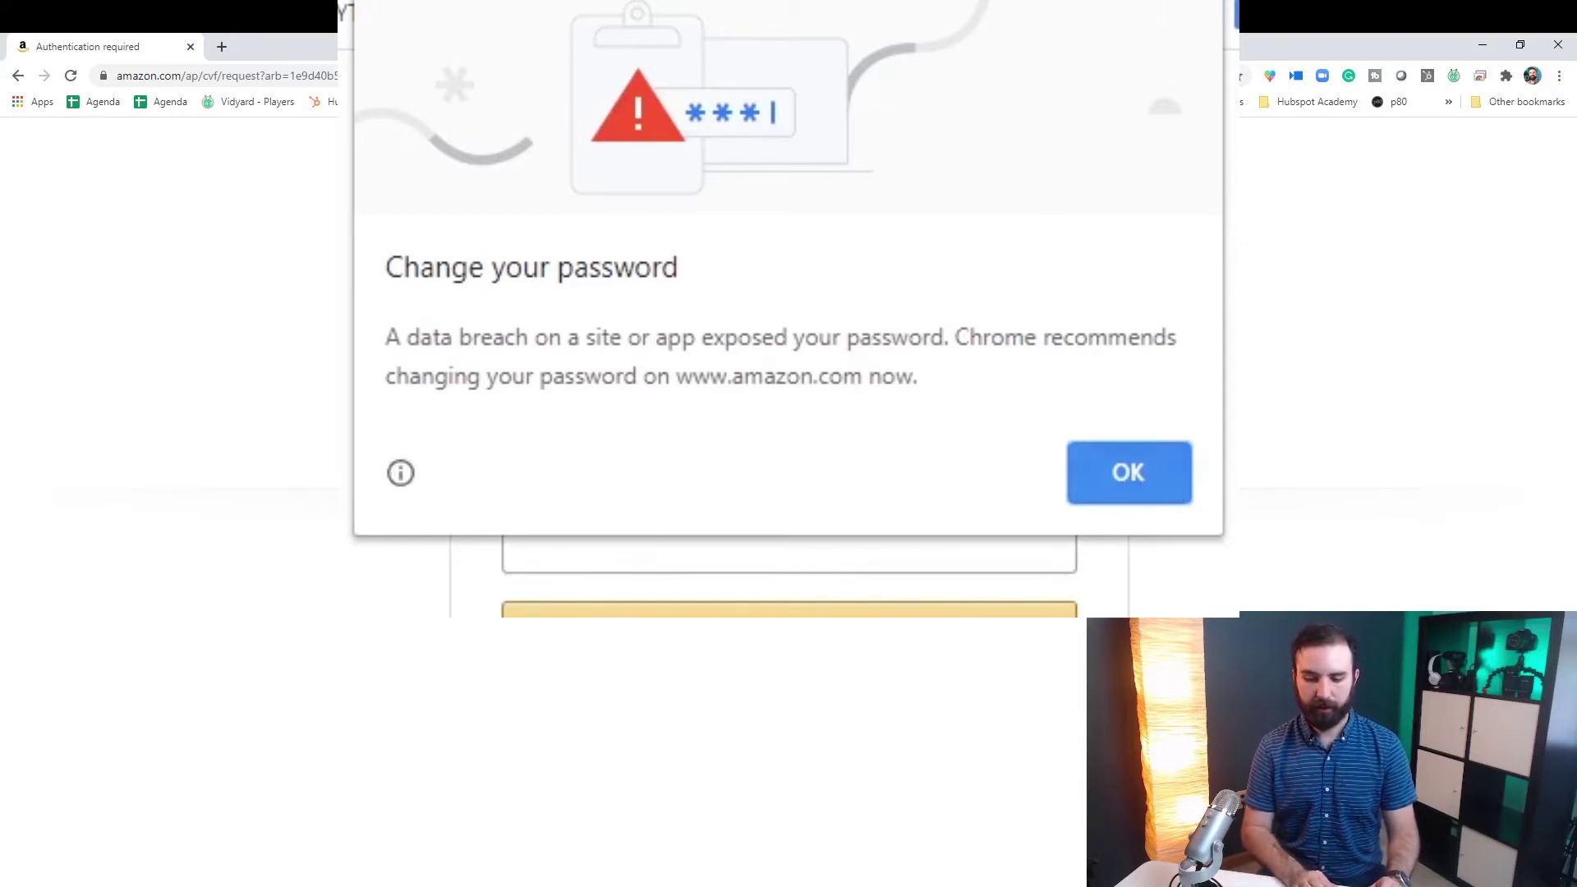
{"action": "left_click", "coordinate": [1161, 475]}
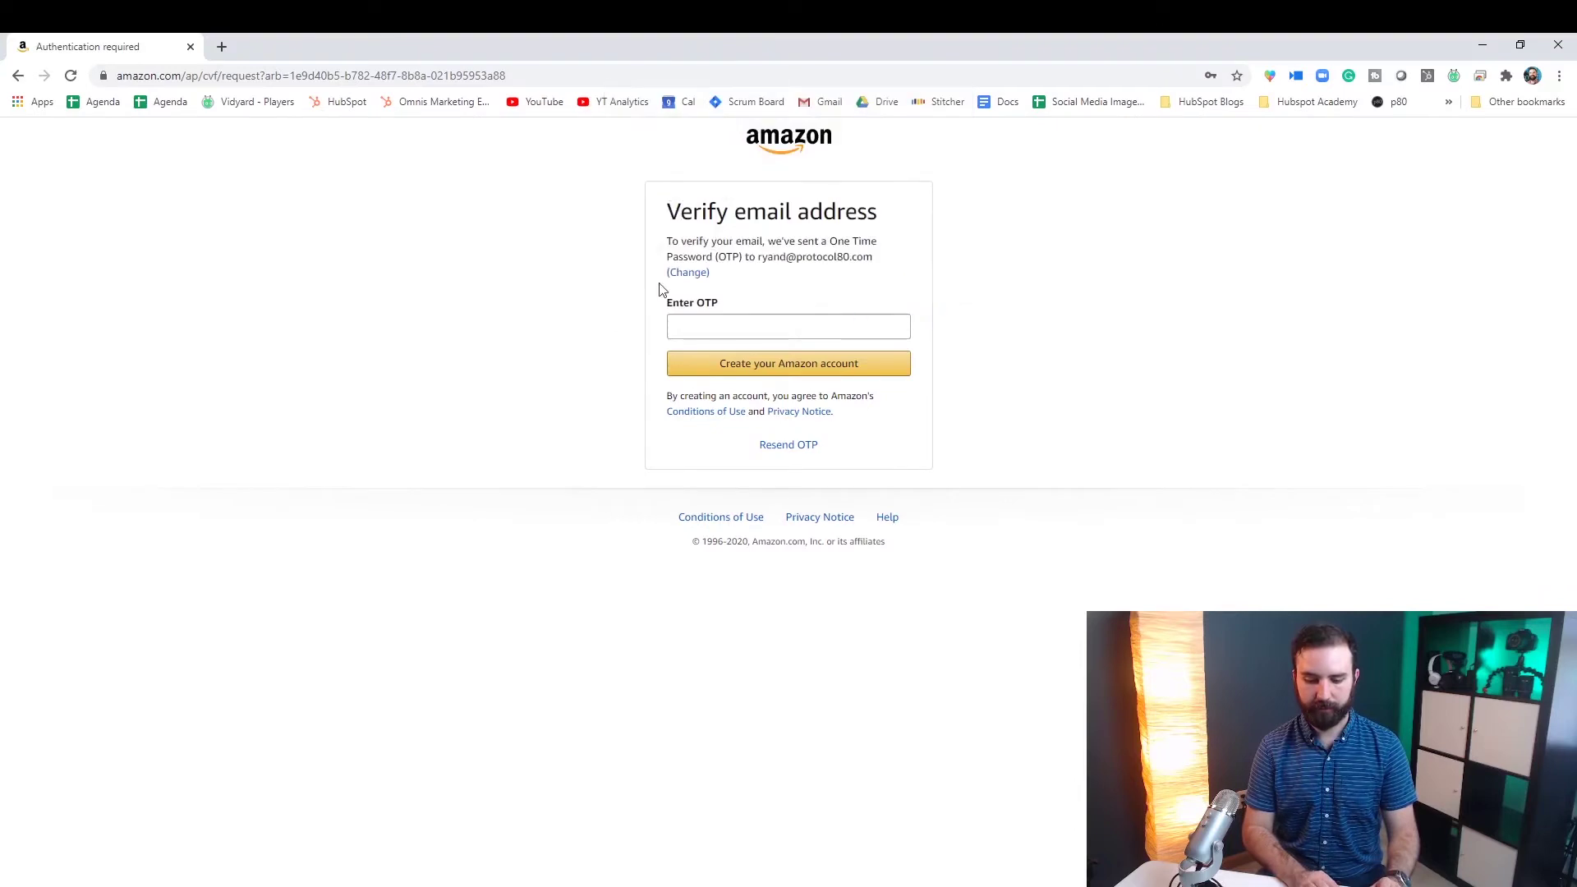
- Back on the Create account form, fill the password with Chrome's suggested strong password
{"action": "left_click", "coordinate": [10, 75]}
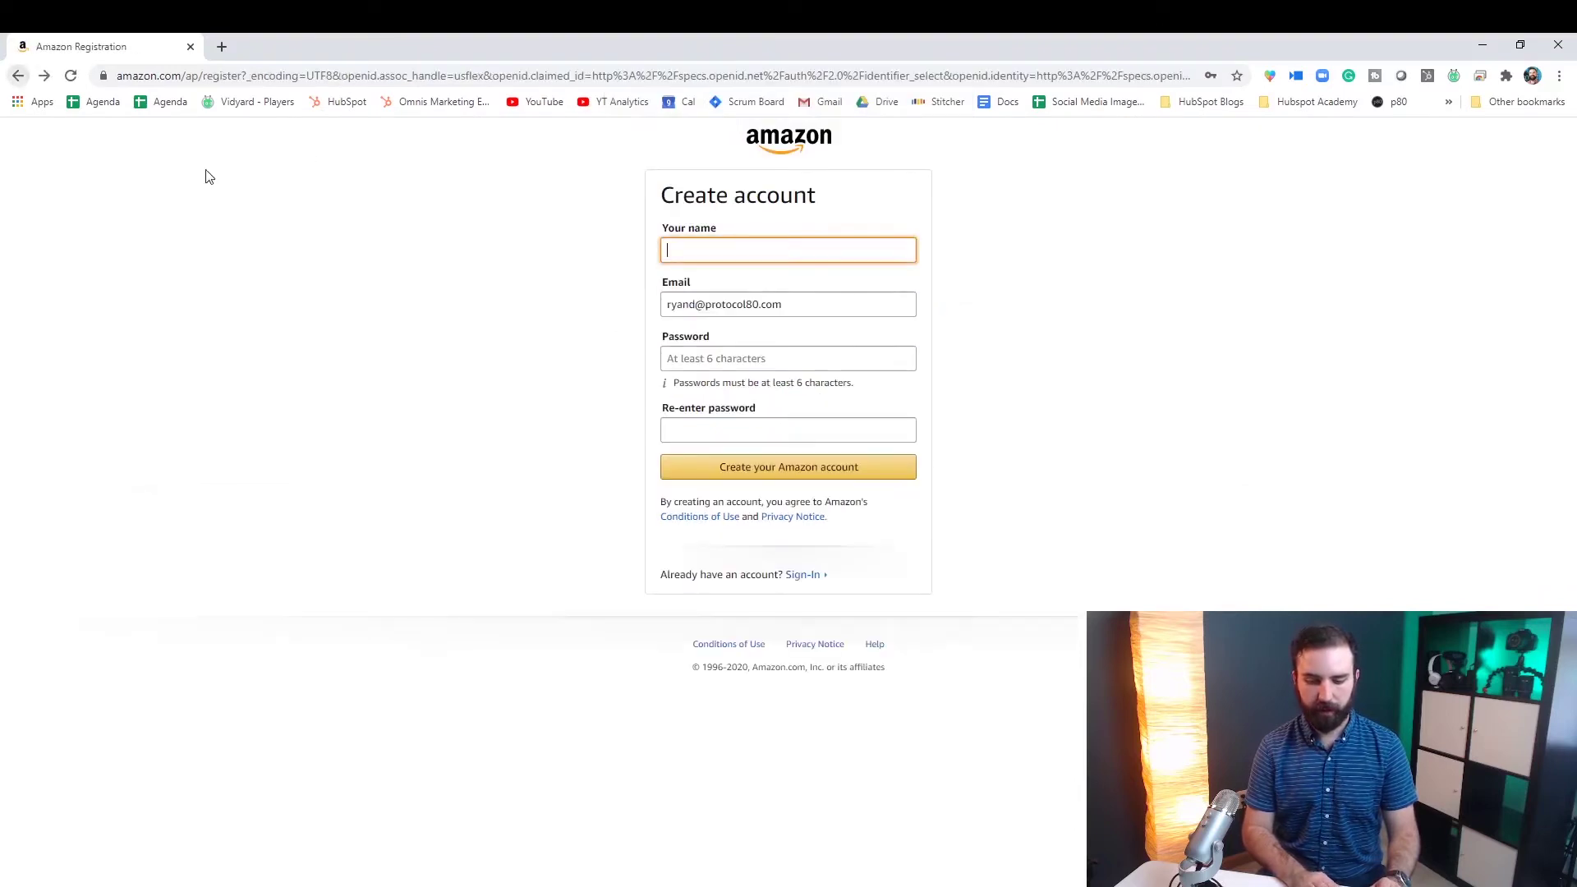
{"action": "left_click", "coordinate": [732, 358]}
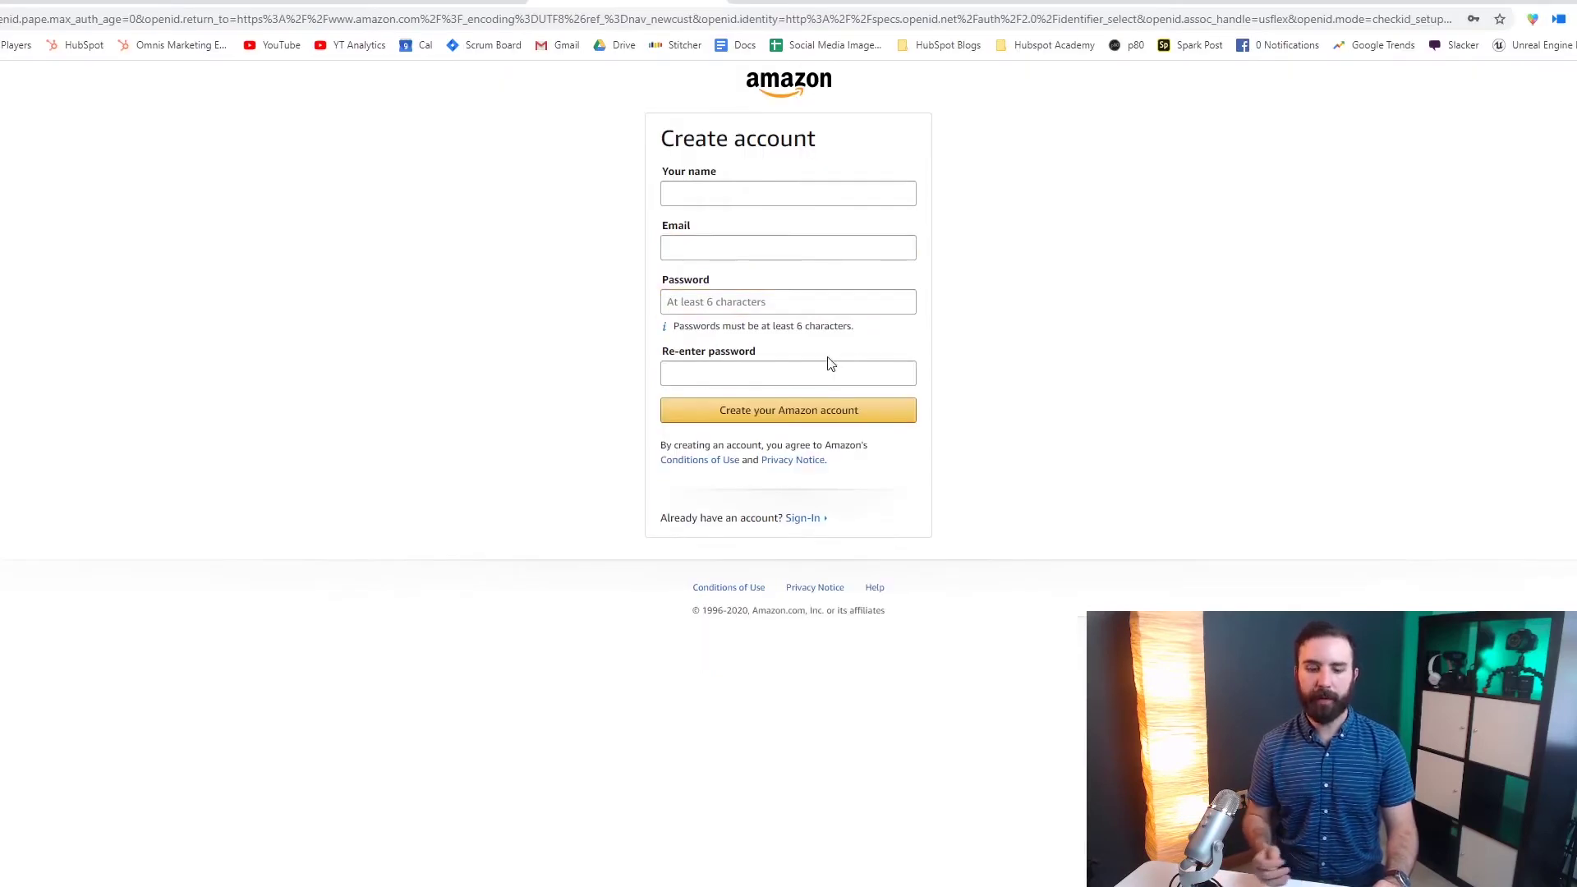
{"action": "left_click", "coordinate": [829, 364]}
{"action": "left_click", "coordinate": [795, 301]}
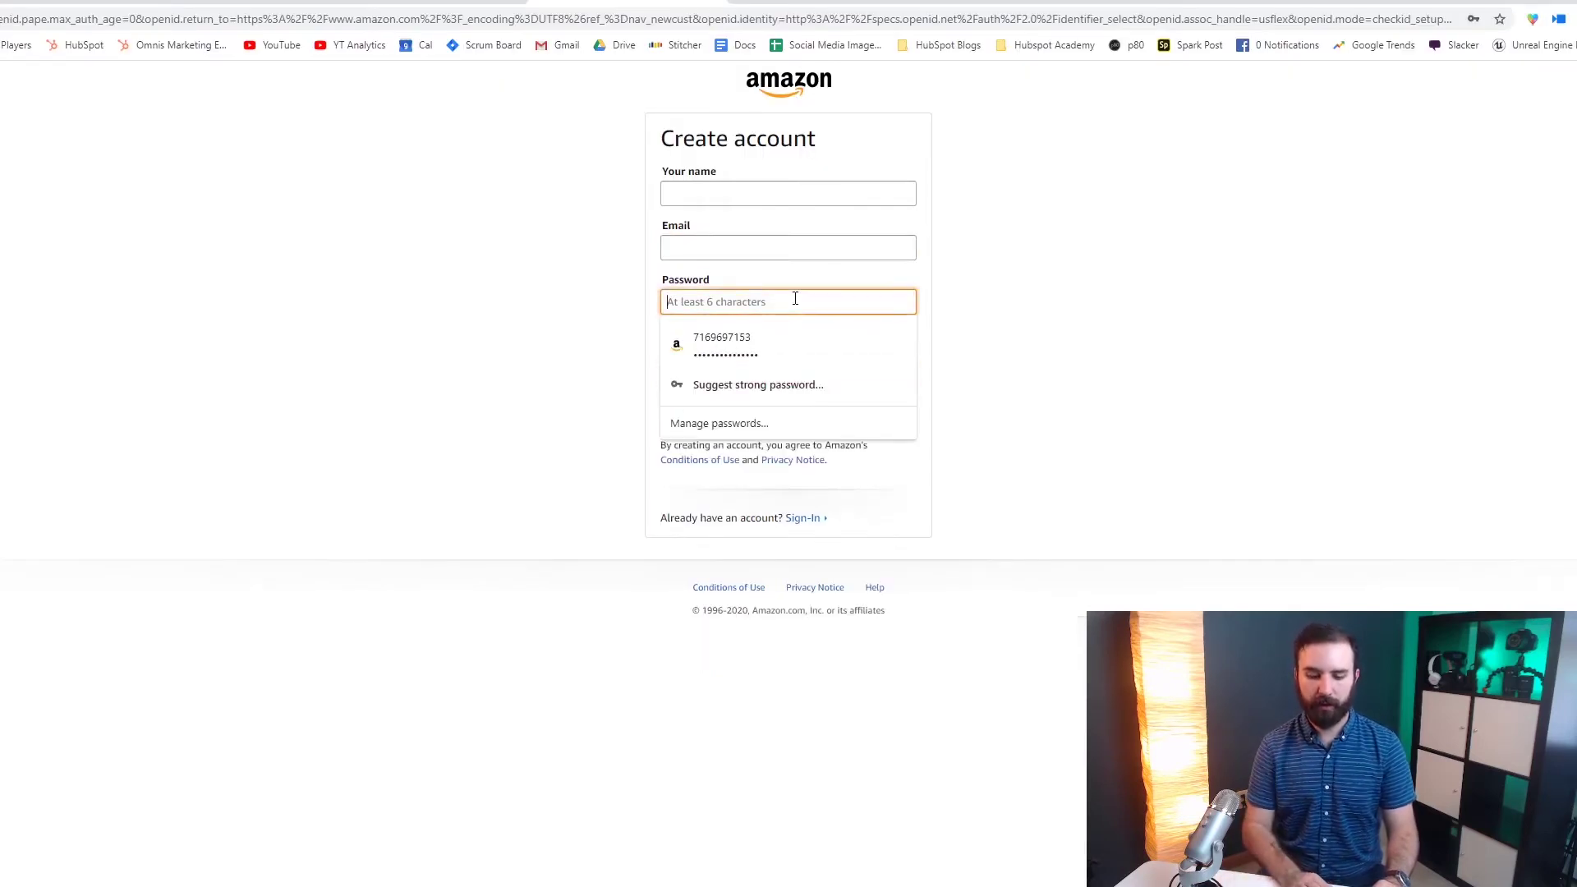
{"action": "left_click", "coordinate": [805, 378]}
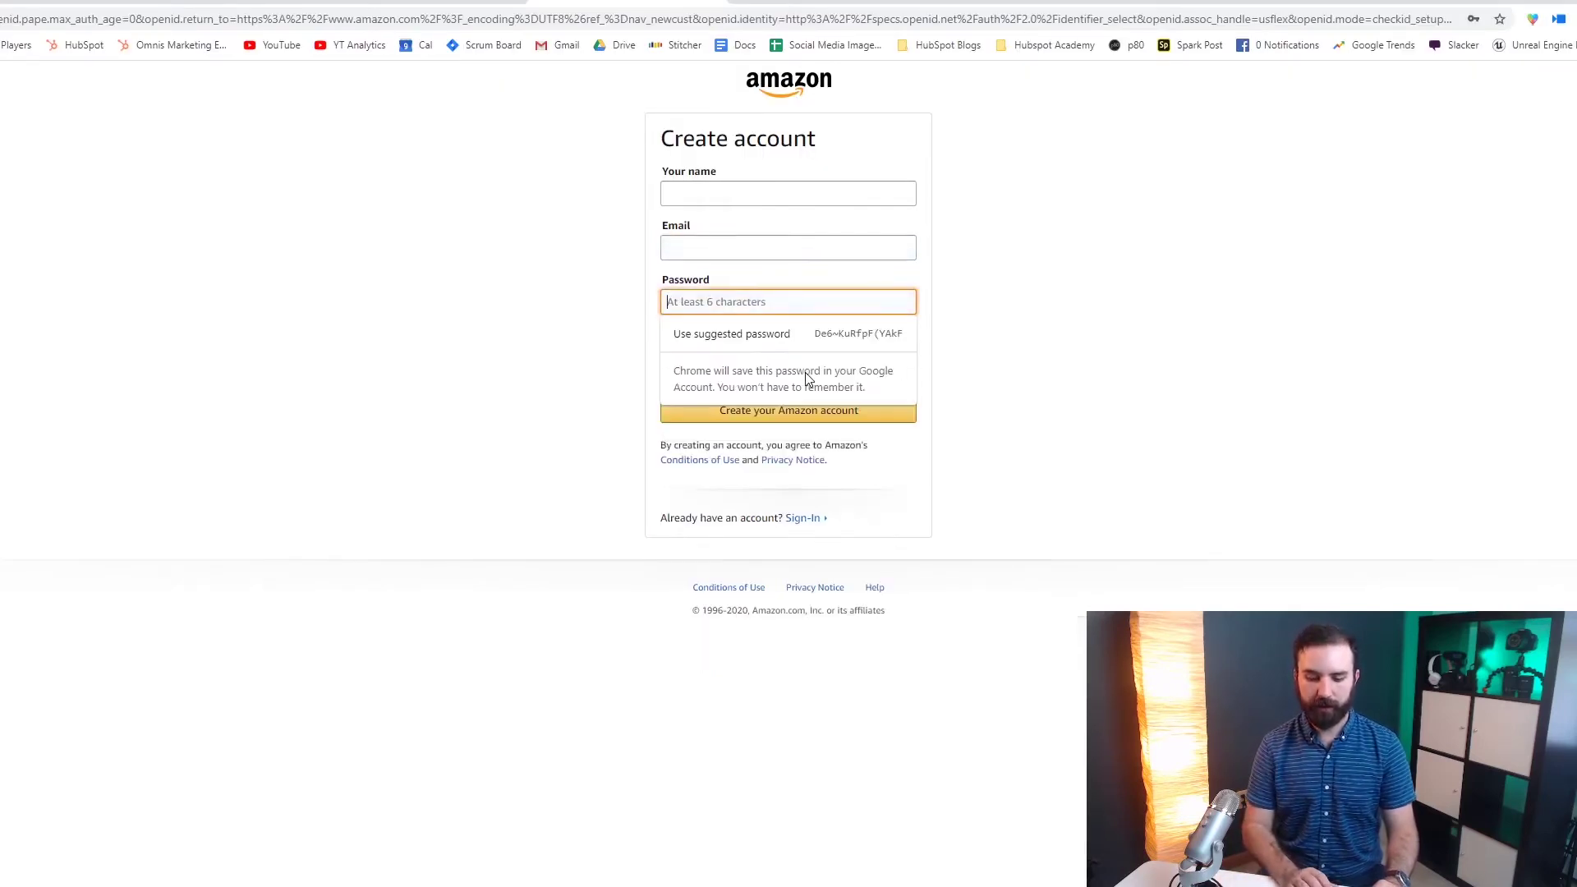
{"action": "left_click", "coordinate": [871, 332]}
- Reveal the generated password, close the save prompt, and submit the account form
{"action": "left_click", "coordinate": [746, 302]}
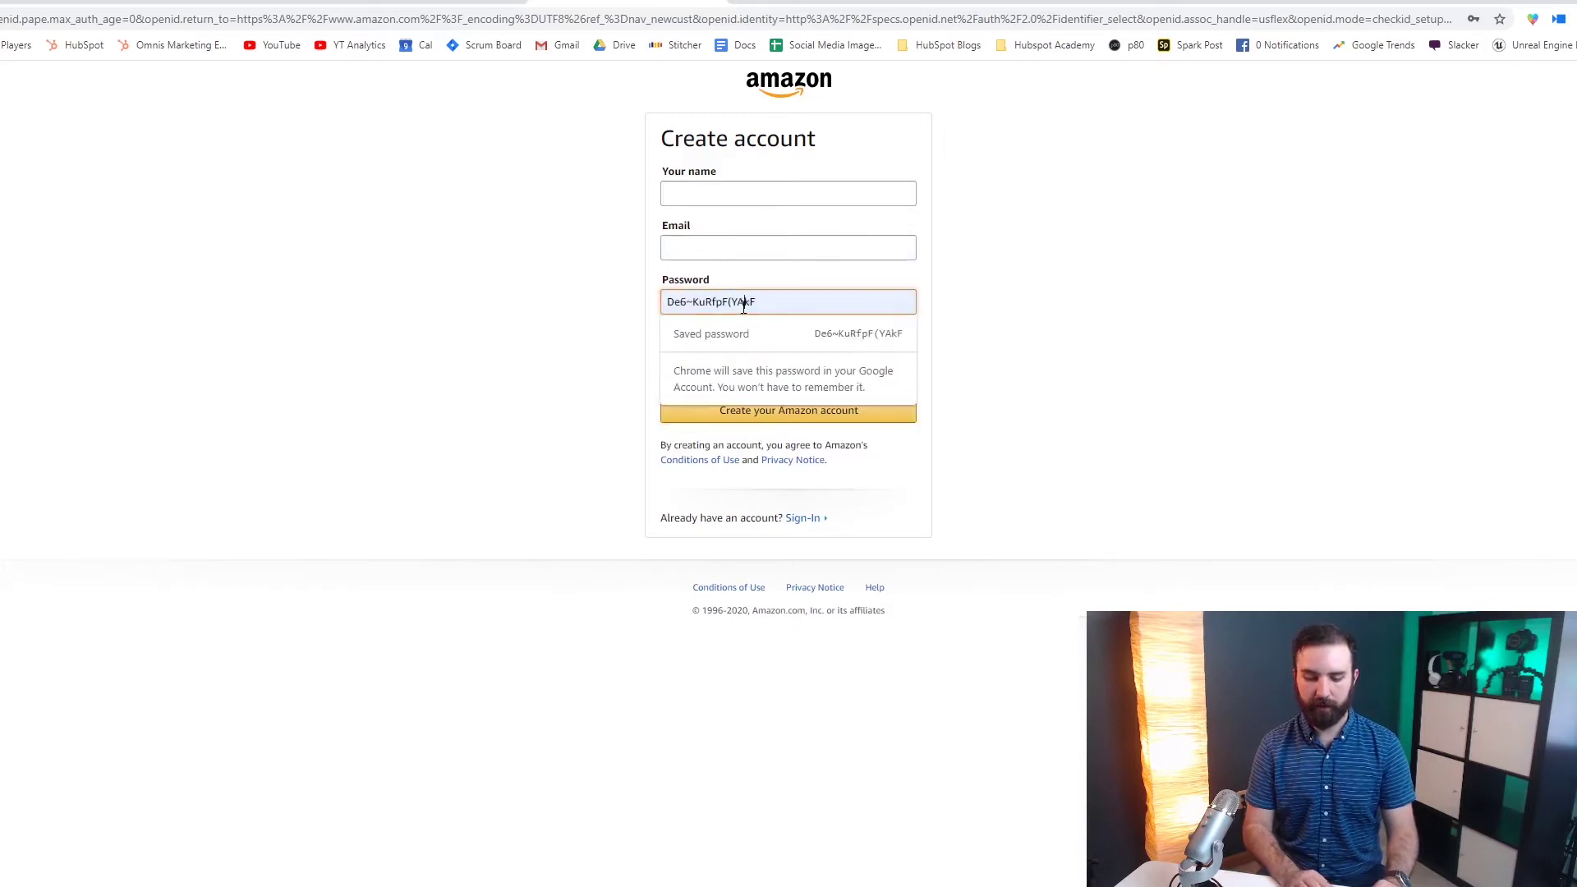
{"action": "double_click", "coordinate": [746, 302]}
{"action": "left_click", "coordinate": [1002, 329]}
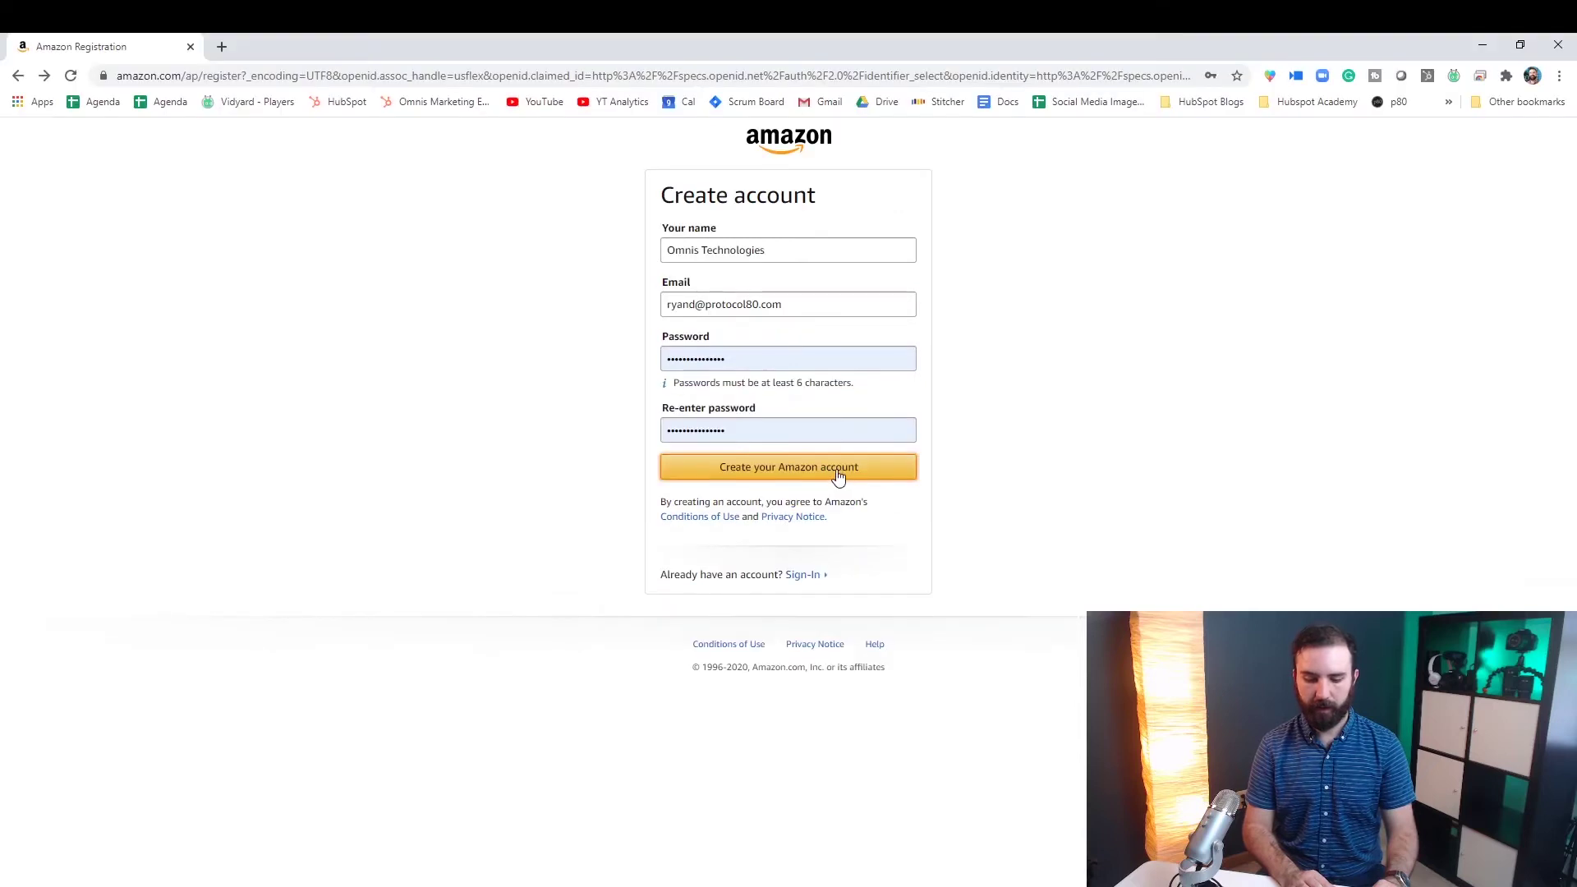
{"action": "left_click", "coordinate": [836, 417]}
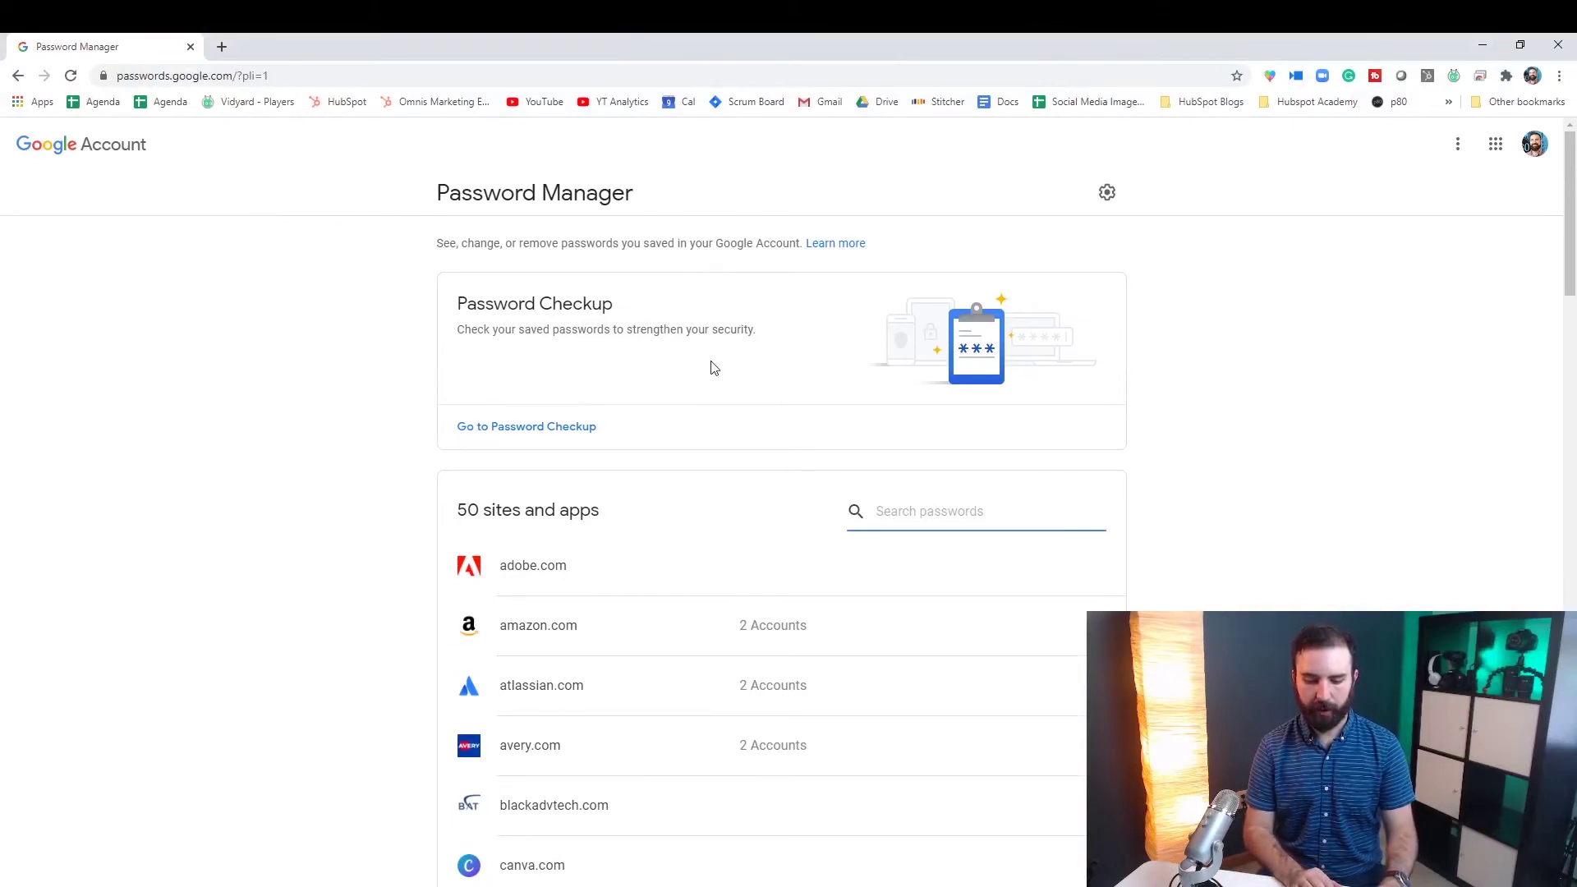
- Scroll through the 50 saved sites in Google Password Manager, including amazon.com
{"action": "scroll", "coordinate": [778, 514], "scroll_direction": "down", "scroll_amount": 2}
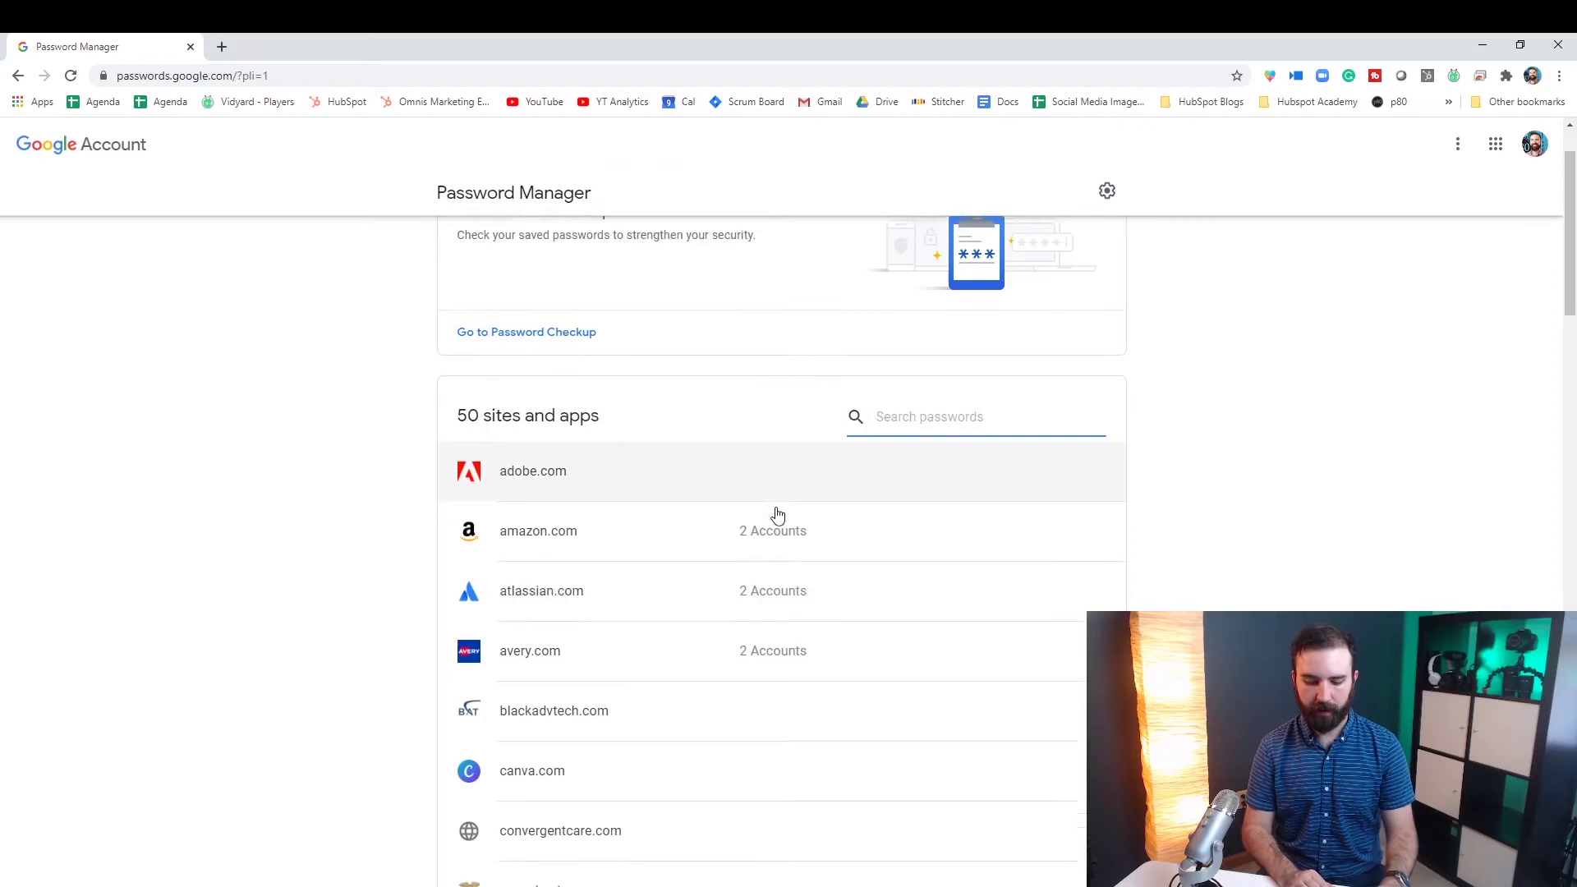
{"action": "scroll", "coordinate": [779, 514], "scroll_direction": "up", "scroll_amount": 2}
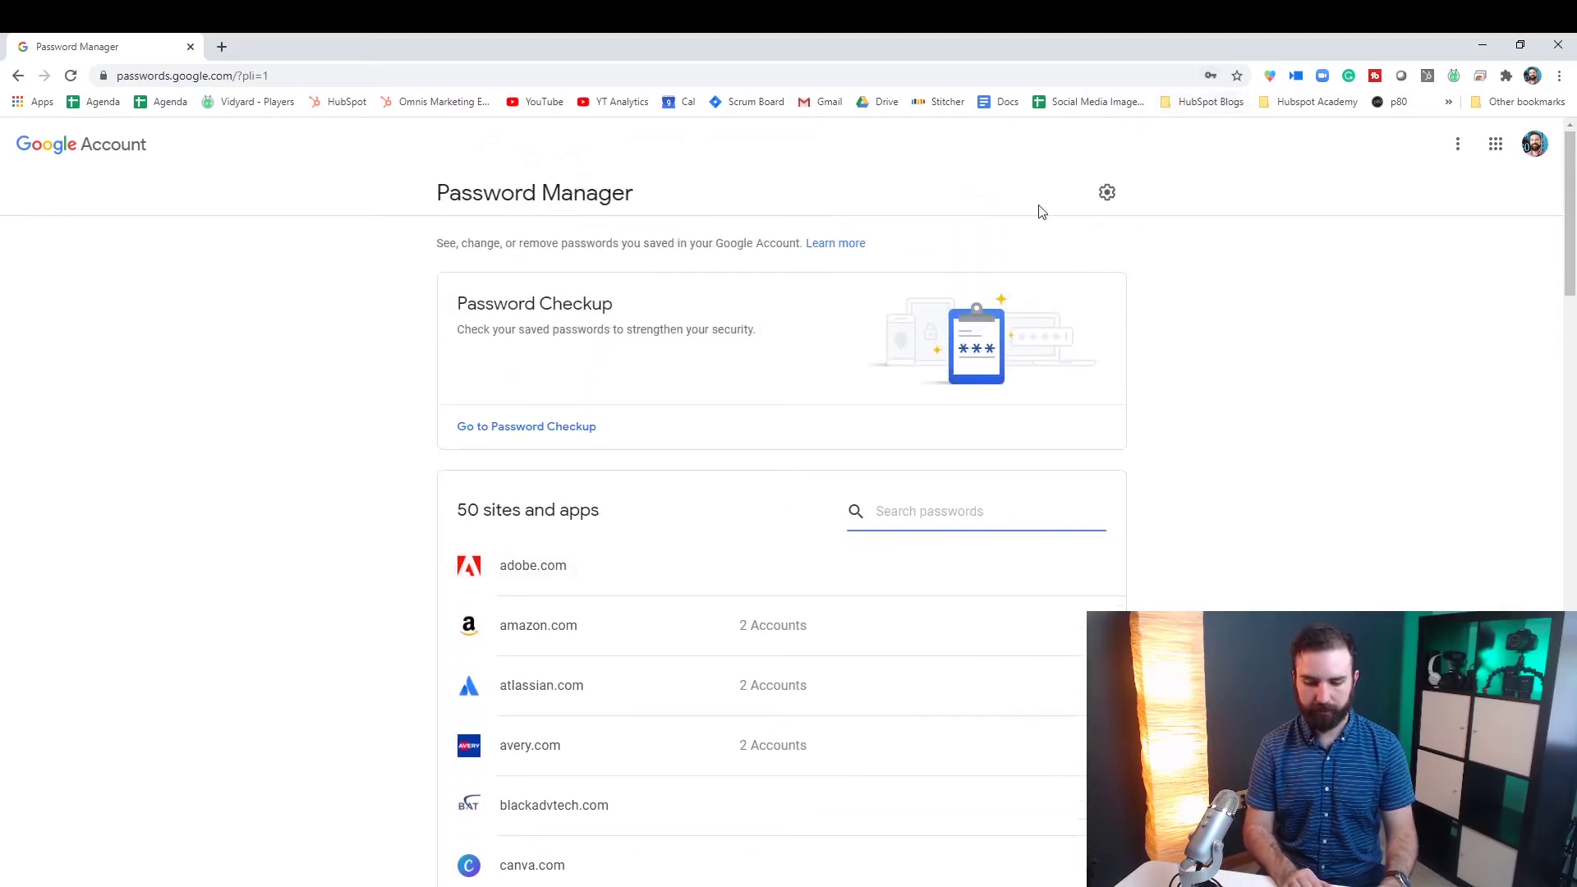
- Start Password Checkup and enter the Google account password to verify
{"action": "left_click", "coordinate": [557, 428]}
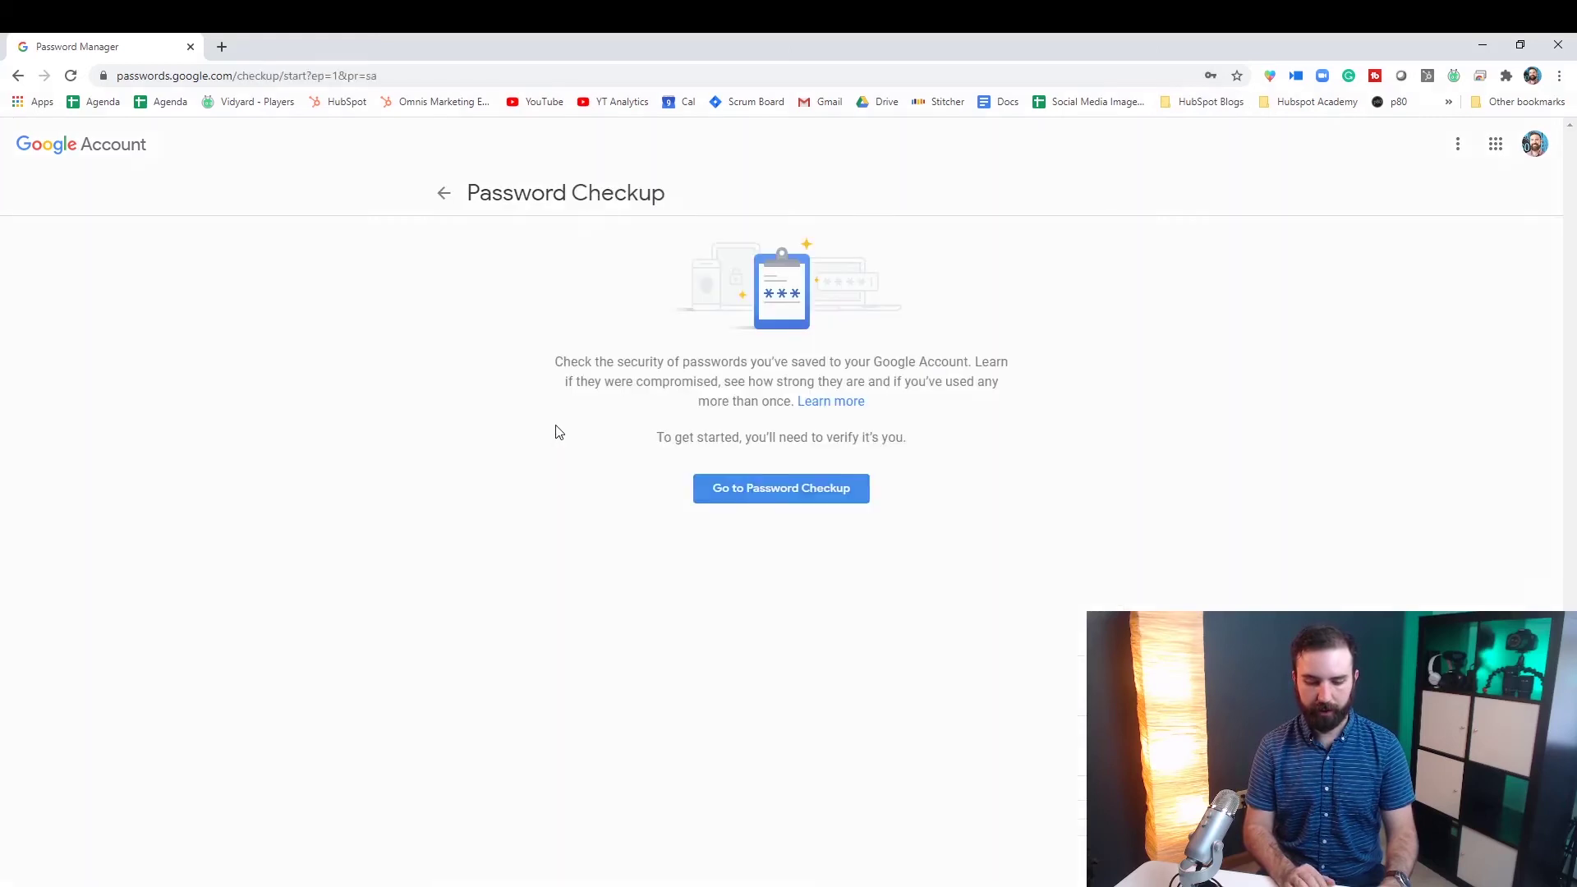
{"action": "left_click", "coordinate": [762, 498]}
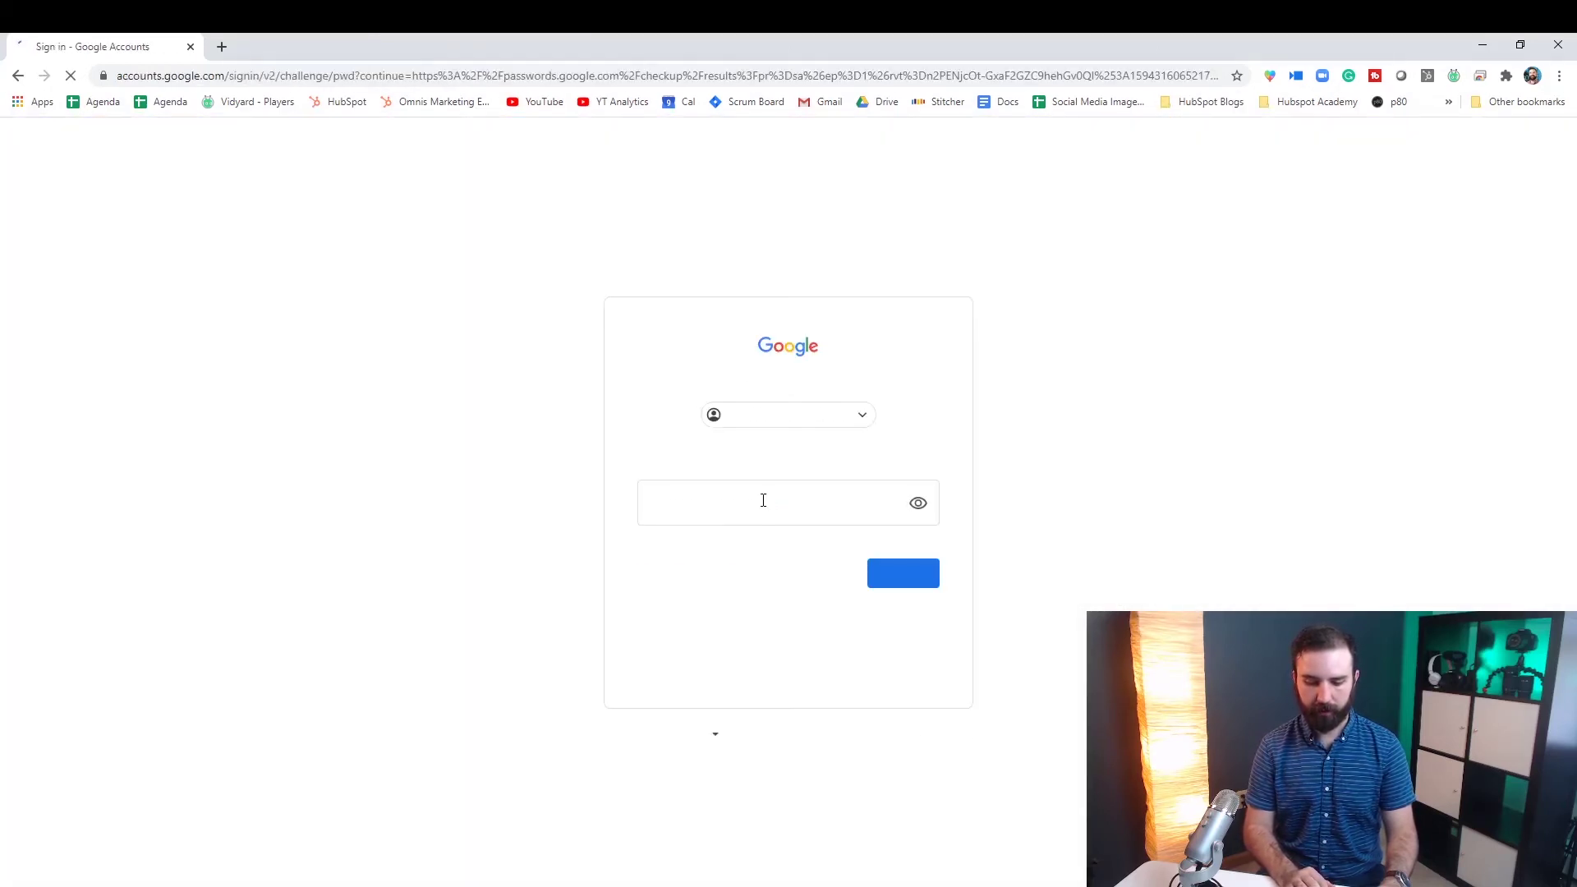
{"action": "type", "text": "••••••••••"}
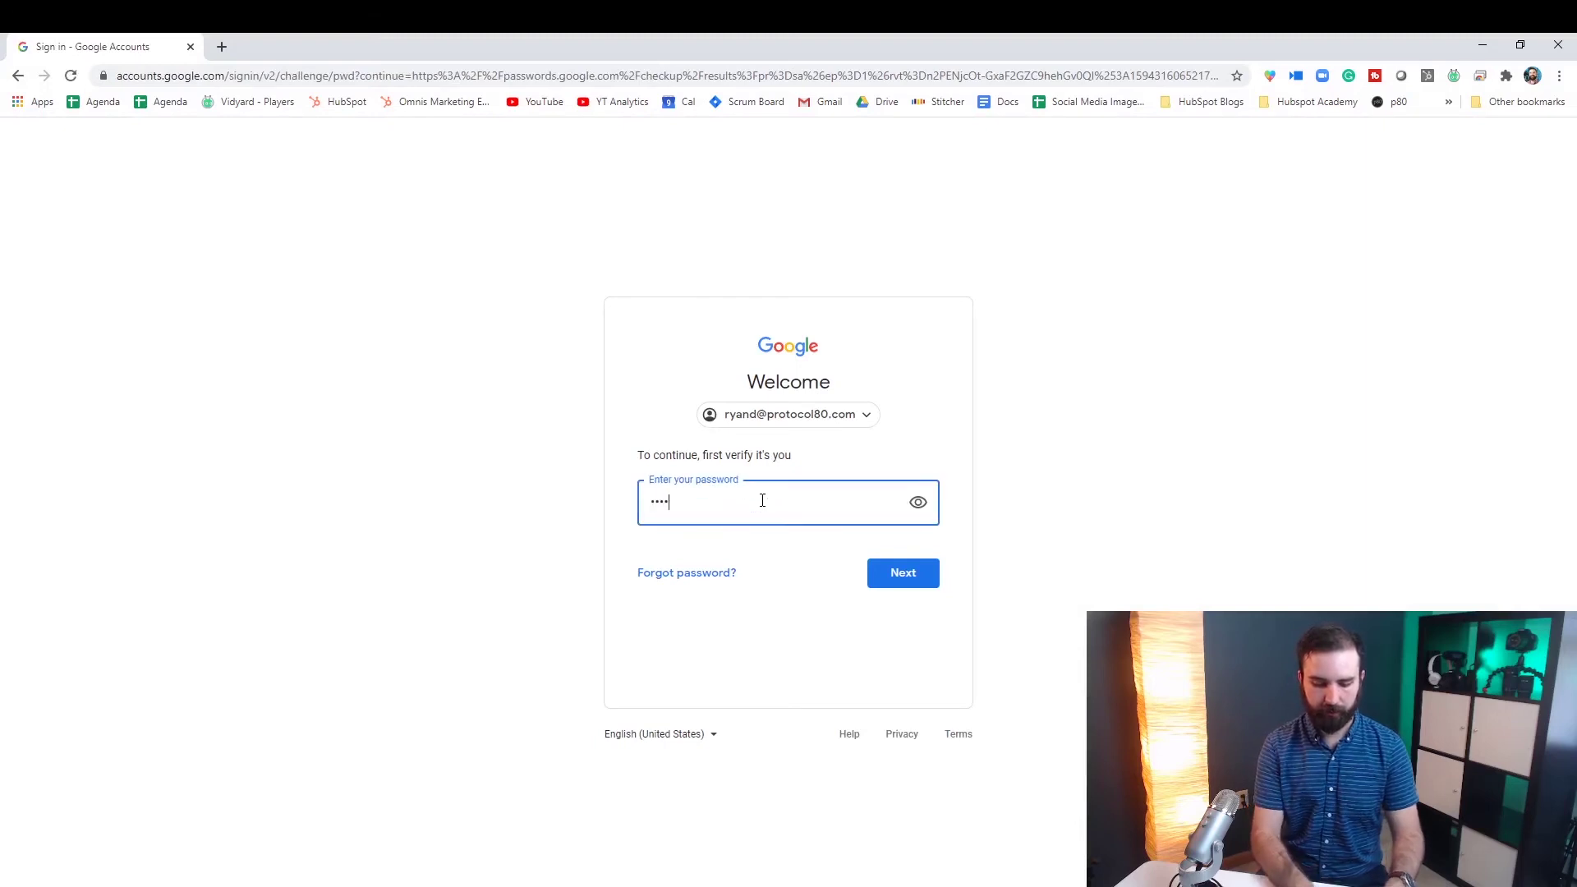